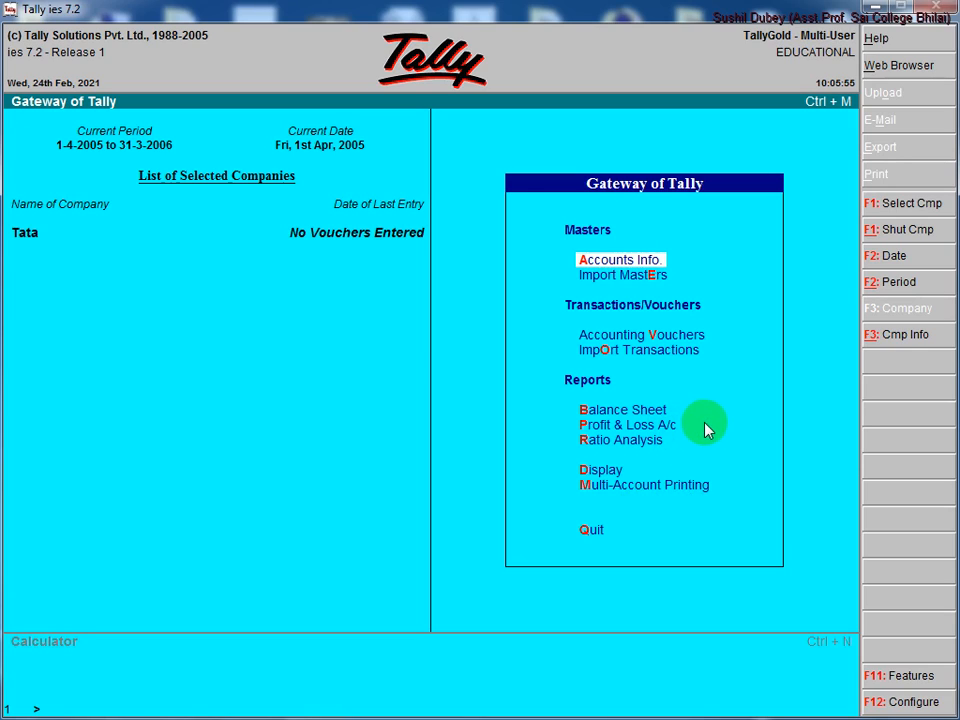
View the Balance Sheet and the Profit & Loss A/c of the company Tata, returning to the Gateway of Tally.
{"action": "left_click", "coordinate": [609, 413]}
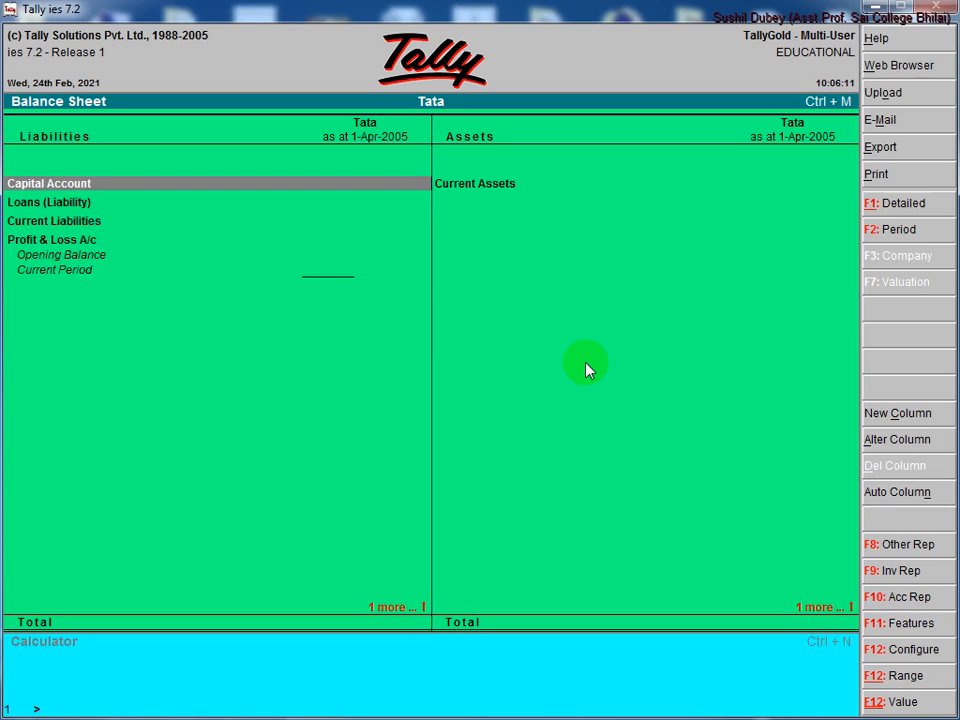
{"action": "key", "text": "Escape"}
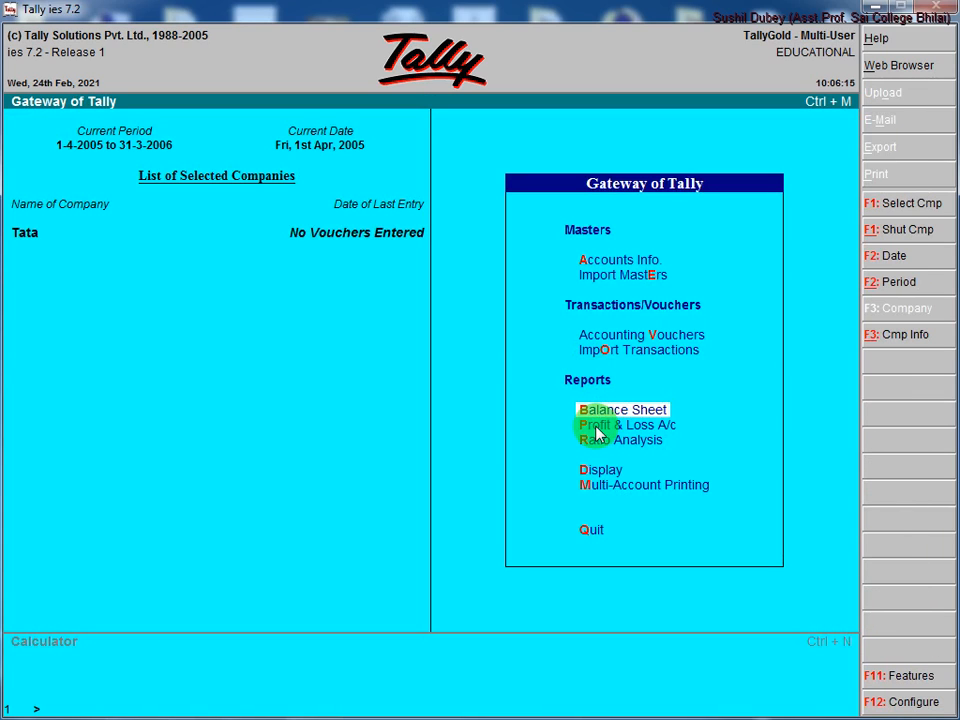
{"action": "key", "text": "Down"}
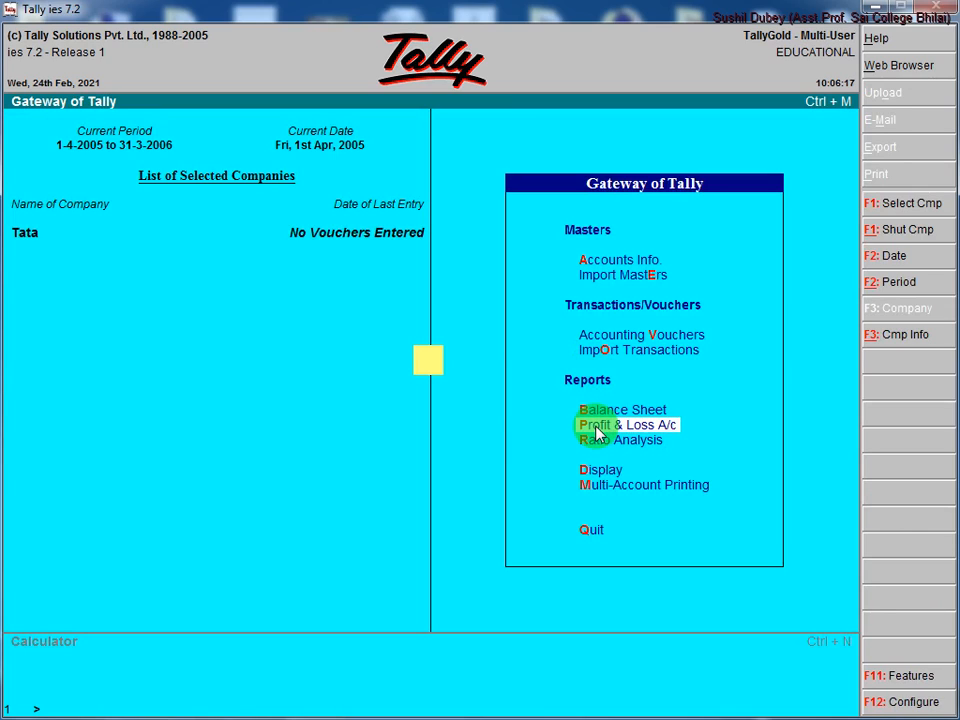
{"action": "key", "text": "Return"}
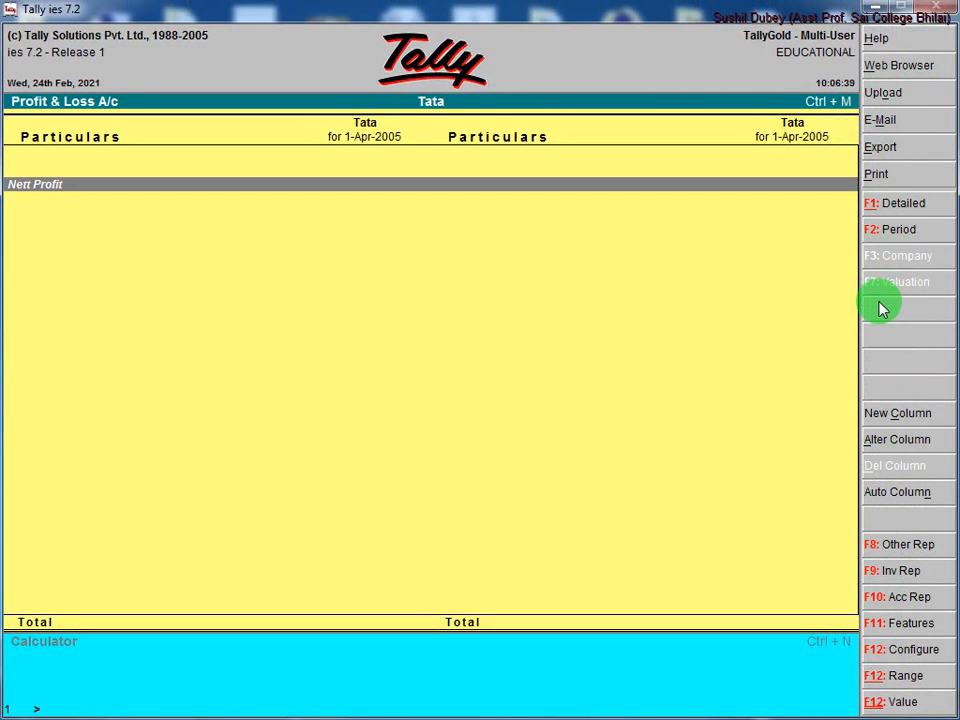
{"action": "key", "text": "Escape"}
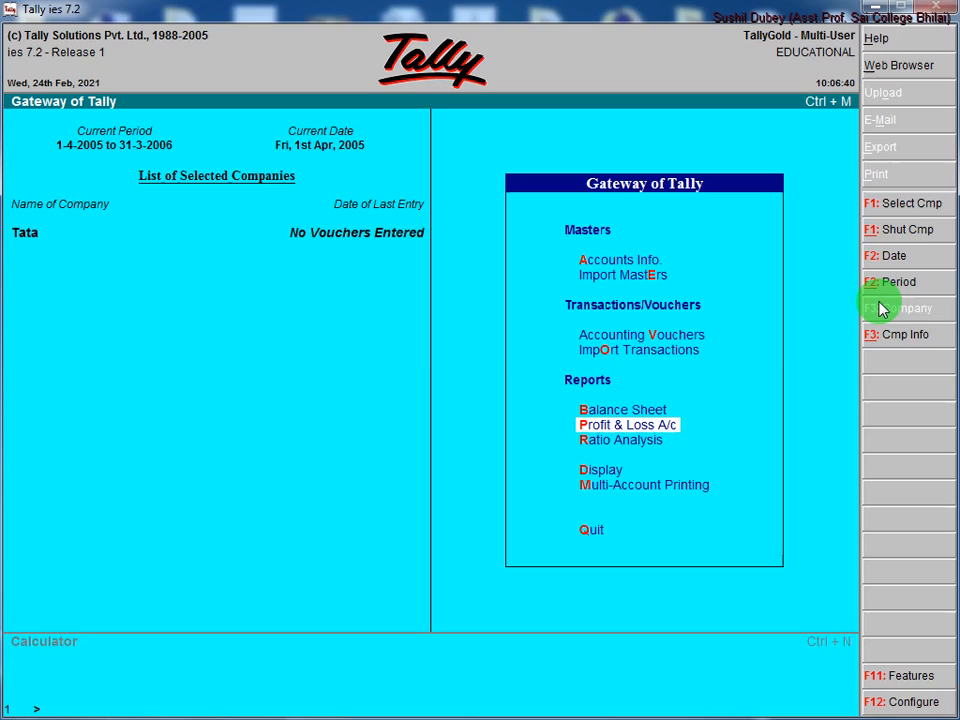
View the company's Trial Balance report and return to the Gateway of Tally.
{"action": "left_click", "coordinate": [610, 474]}
{"action": "left_click", "coordinate": [612, 476]}
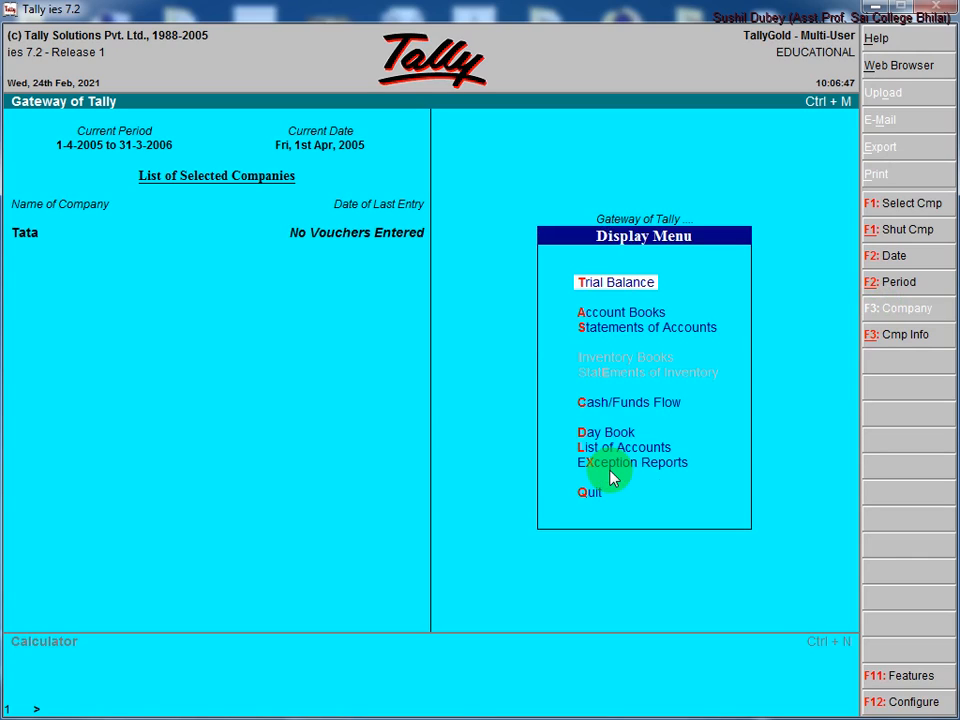
{"action": "key", "text": "Return"}
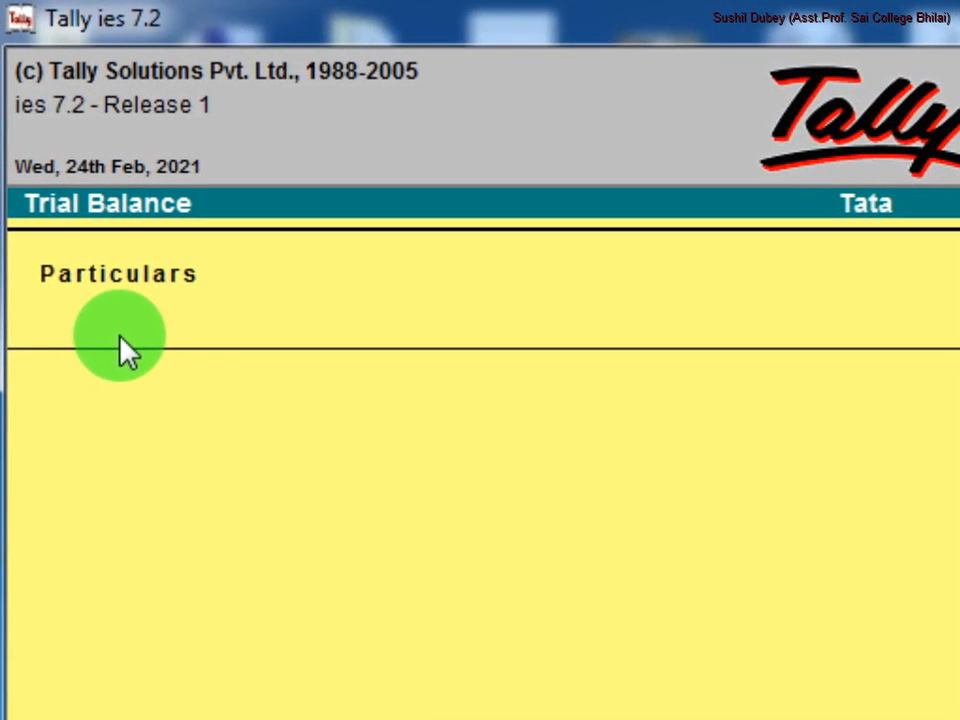
{"action": "key", "text": "Escape"}
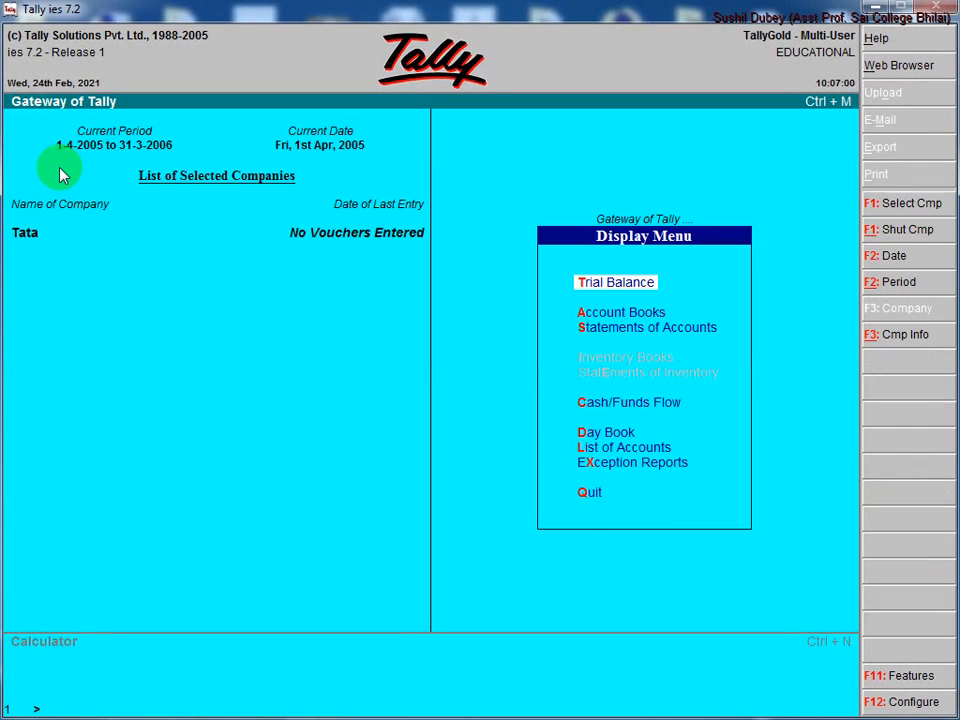
{"action": "key", "text": "Escape"}
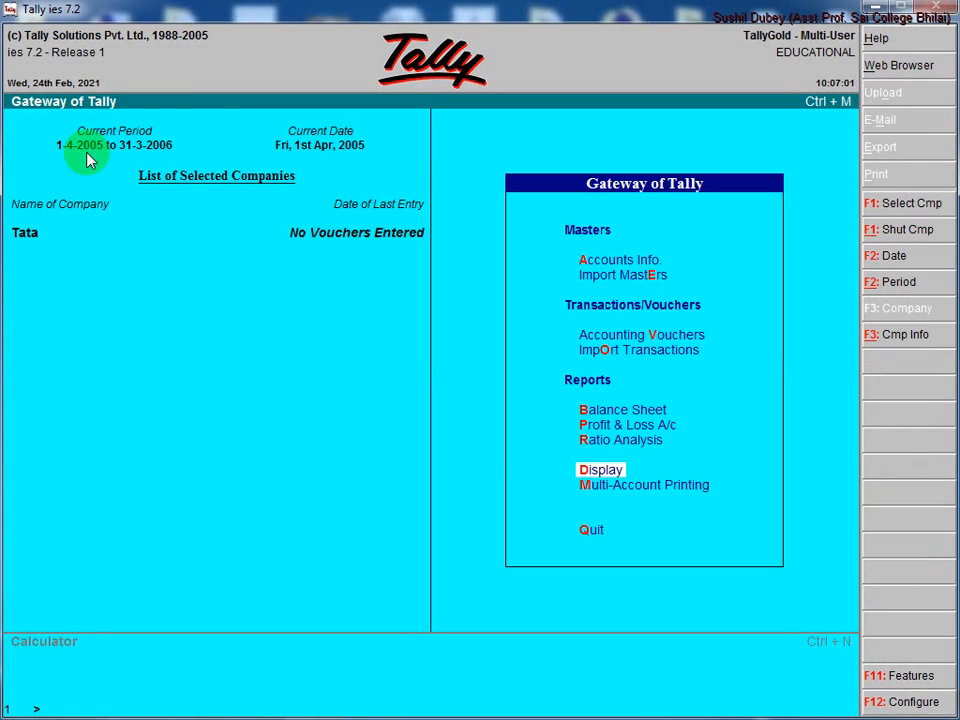
In the ledger masters under Accounts Info., display the list of existing single ledgers, then close the list.
{"action": "left_click", "coordinate": [587, 261]}
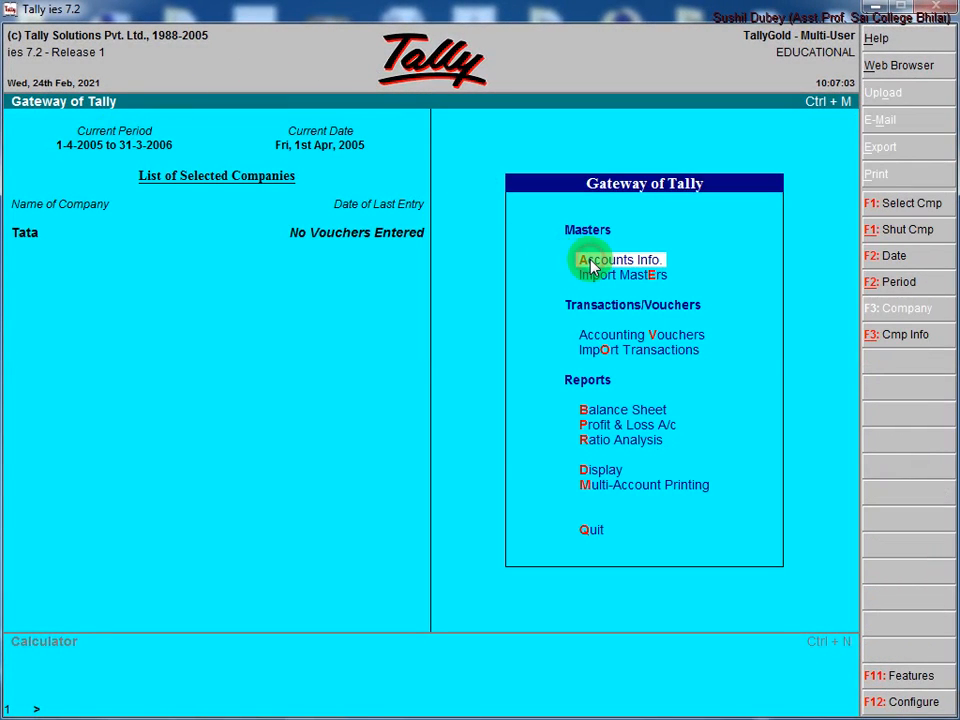
{"action": "key", "text": "Return"}
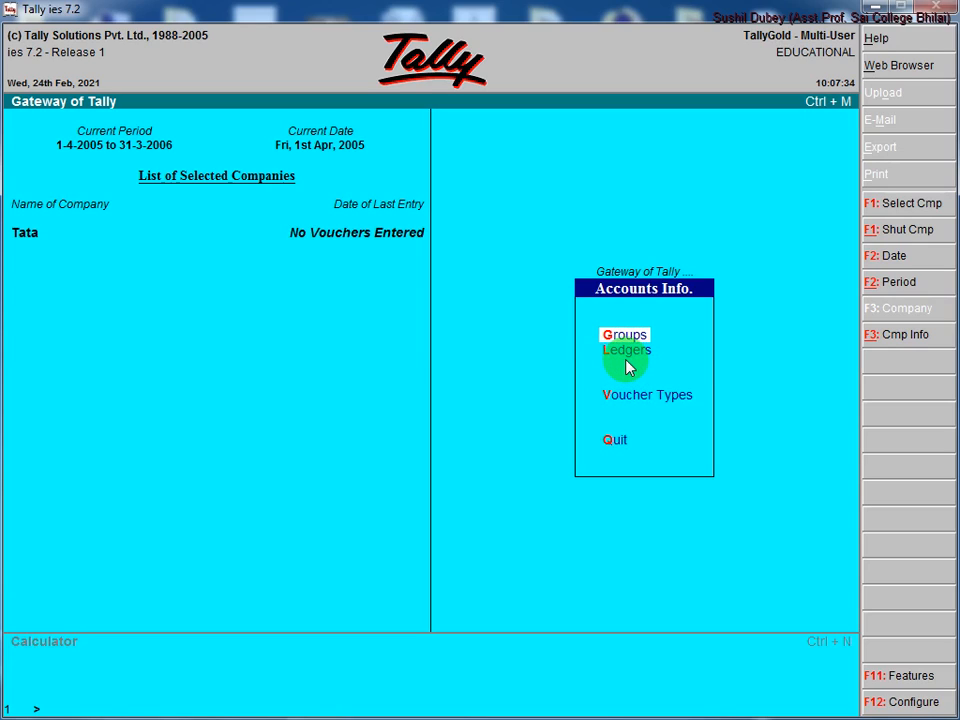
{"action": "key", "text": "Down"}
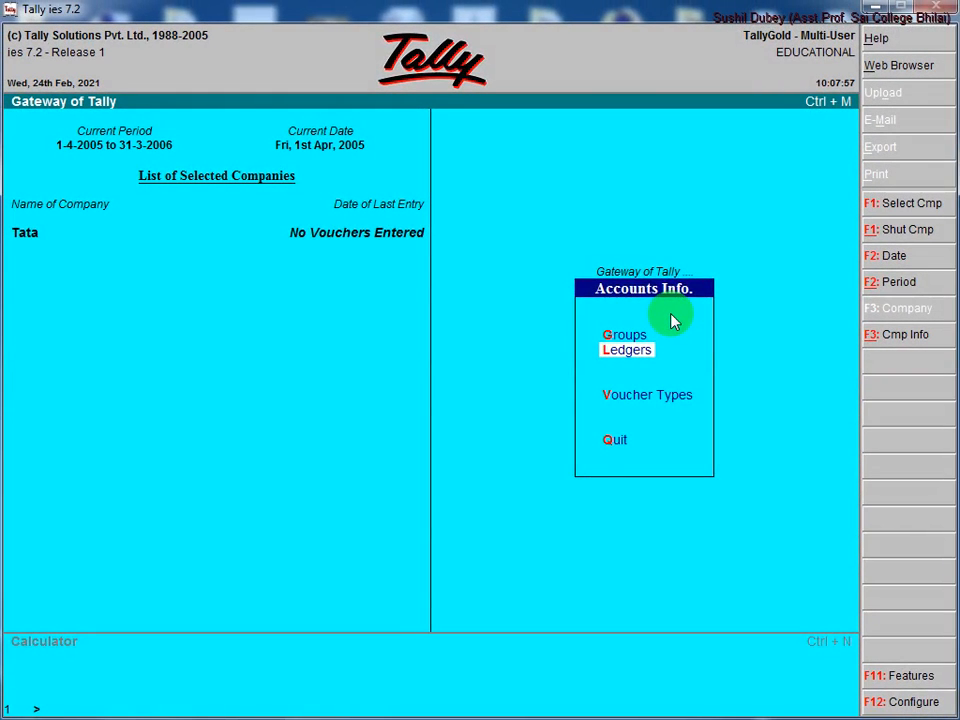
{"action": "key", "text": "Return"}
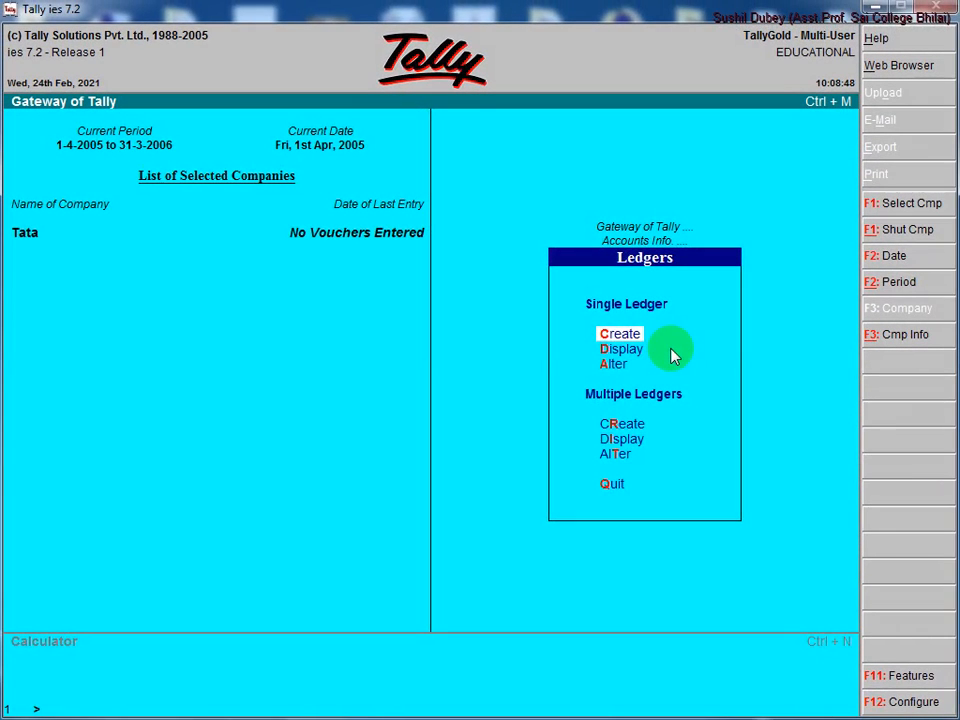
{"action": "key", "text": "Down"}
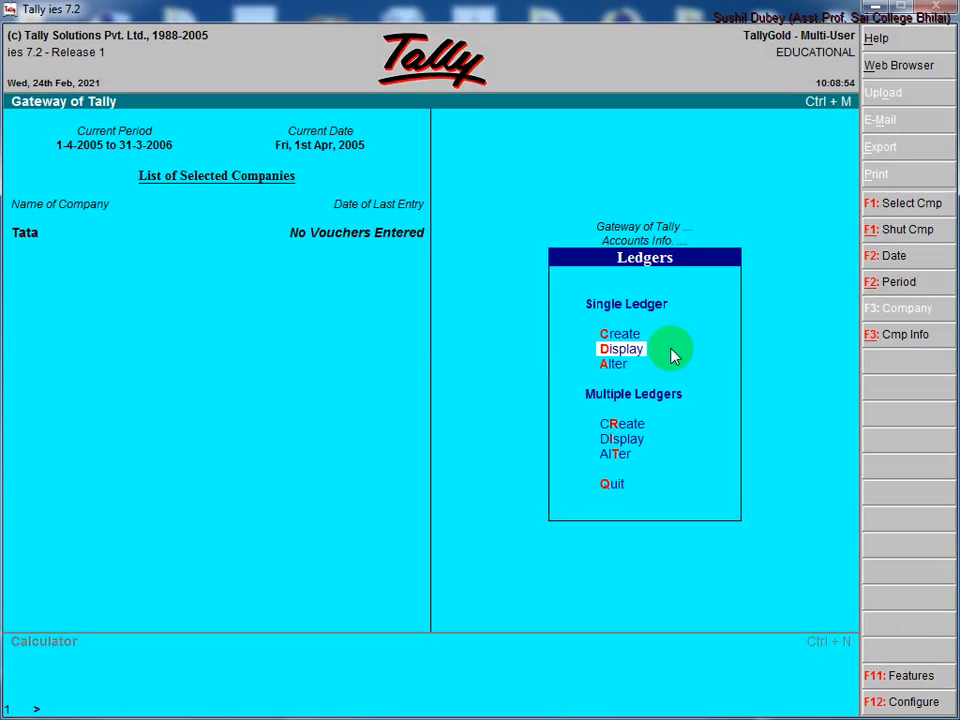
{"action": "key", "text": "Return"}
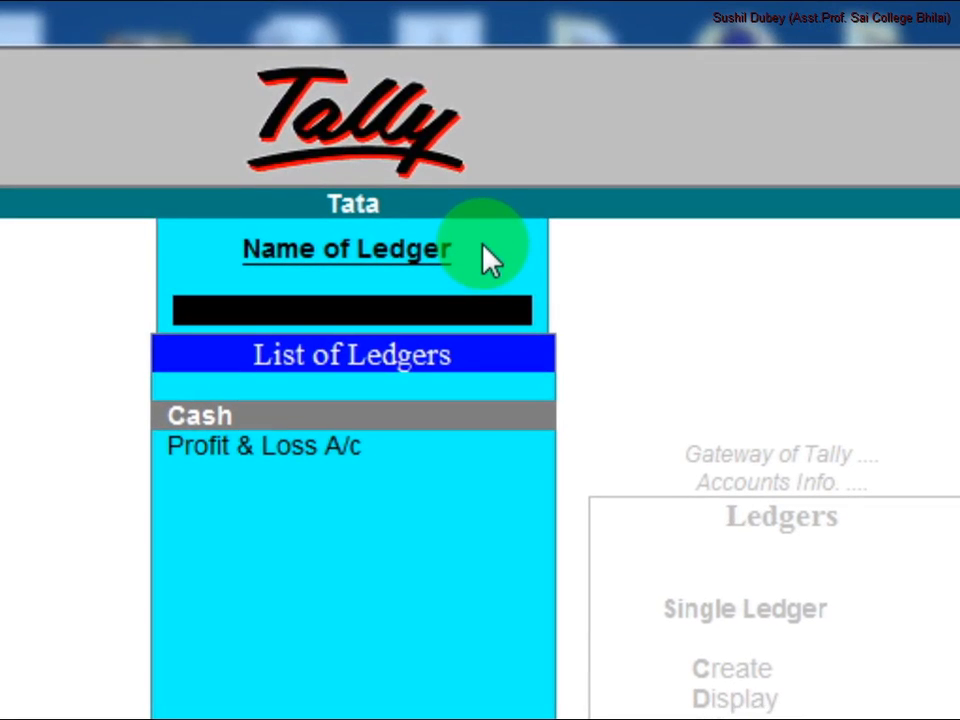
{"action": "left_click", "coordinate": [482, 246]}
{"action": "left_click", "coordinate": [463, 519]}
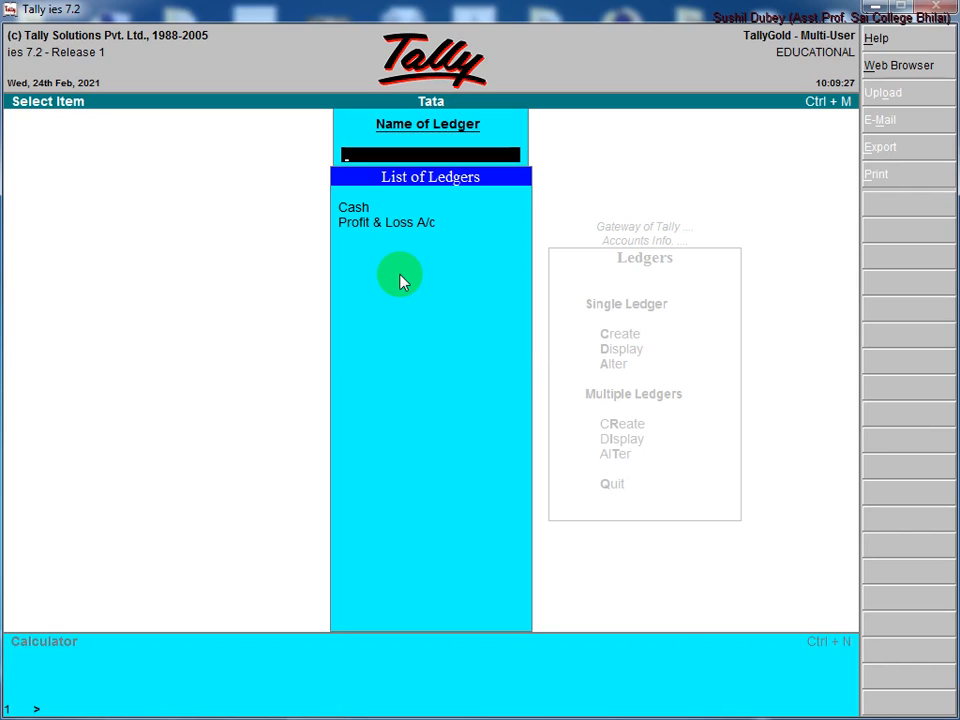
{"action": "key", "text": "Escape"}
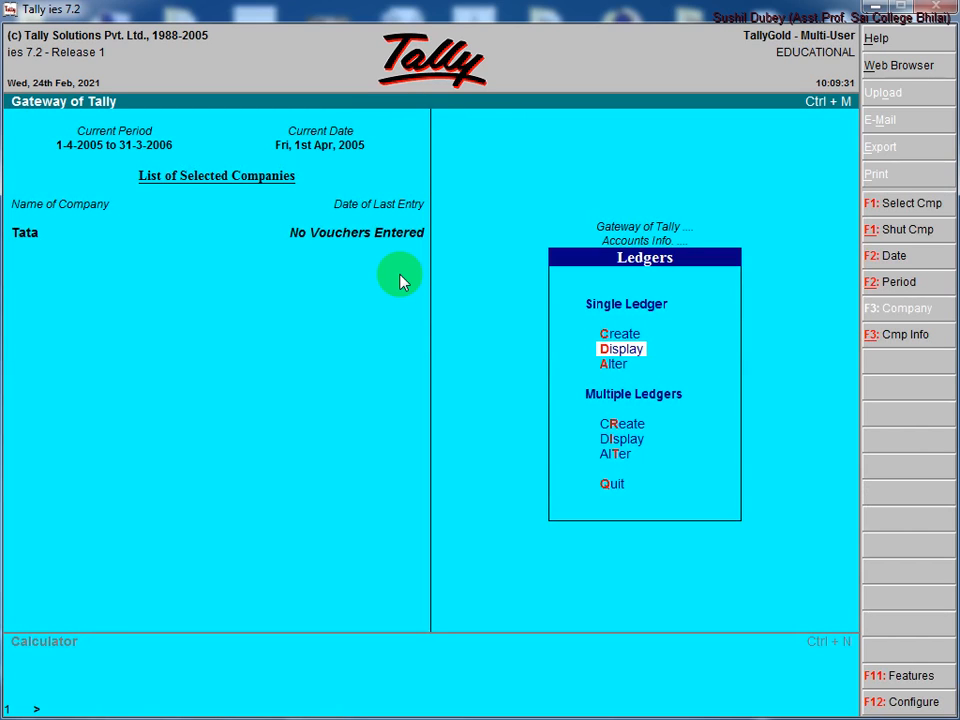
Start a new single ledger named "Purchase A/c" and leave its alias blank.
{"action": "key", "text": "Up"}
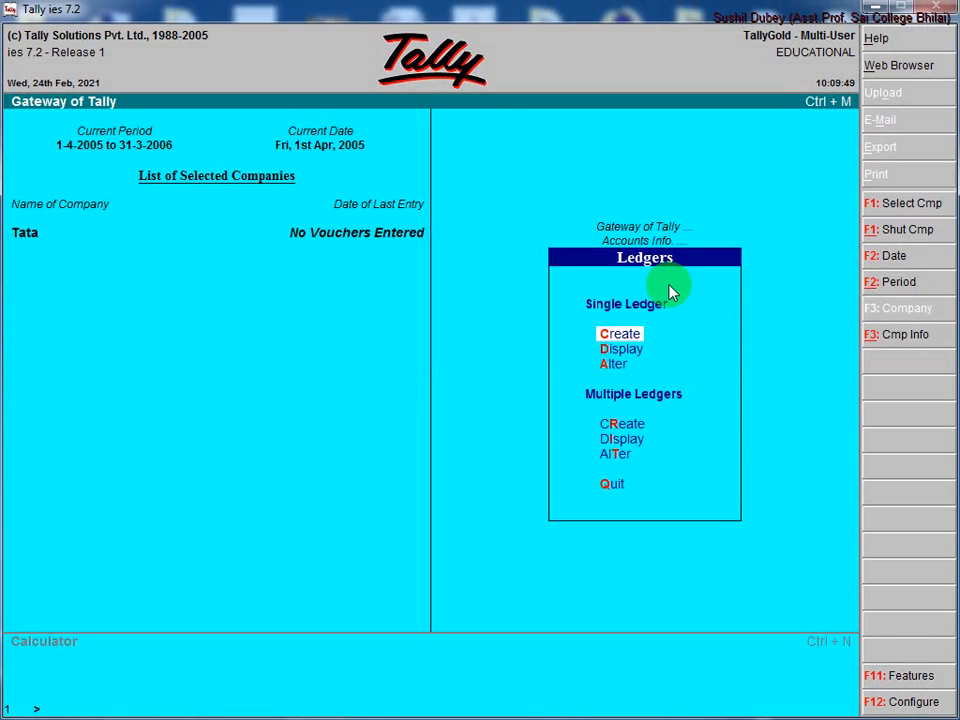
{"action": "key", "text": "Return"}
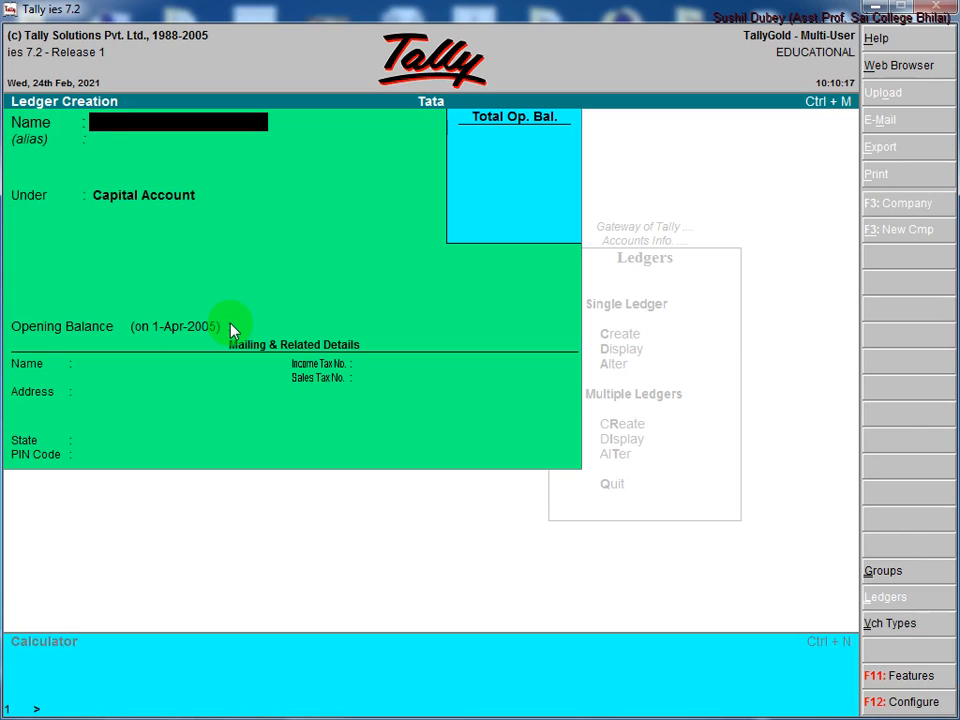
{"action": "type", "text": "Purchase"}
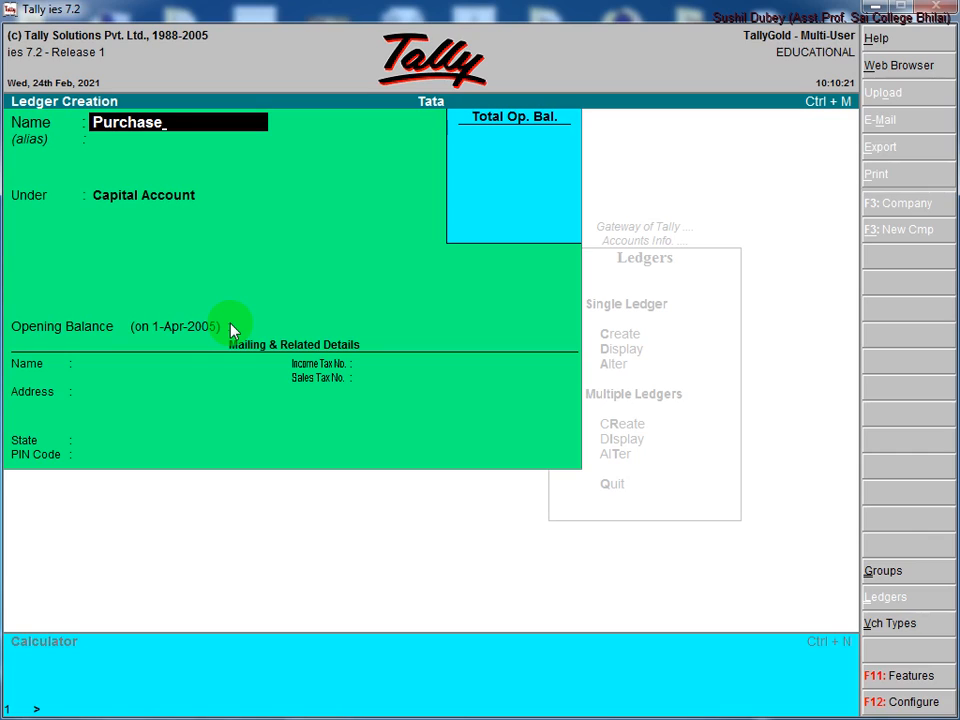
{"action": "type", "text": " A/c"}
{"action": "key", "text": "Return"}
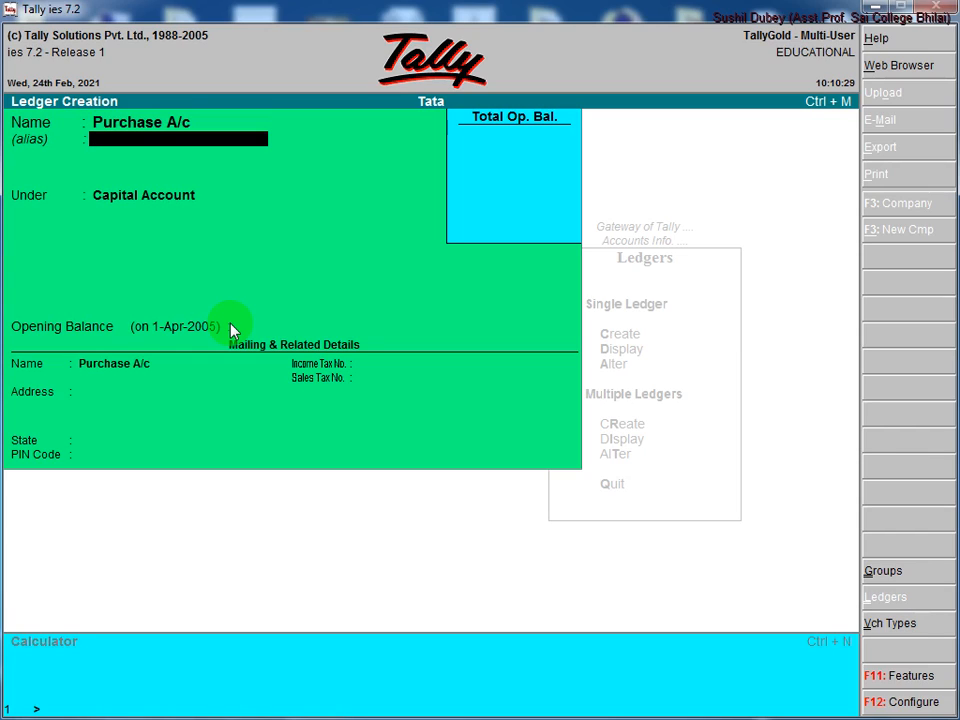
{"action": "key", "text": "Return"}
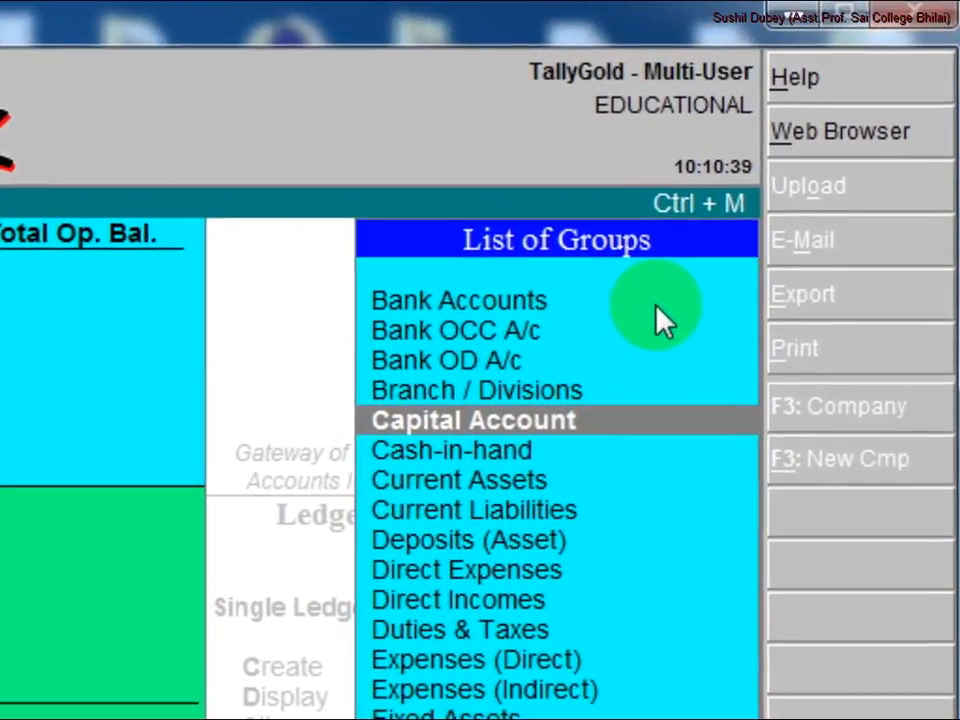
Place the Purchase A/c ledger under the Purchase Accounts group, leave the opening balance empty and save the ledger.
{"action": "key", "text": "p"}
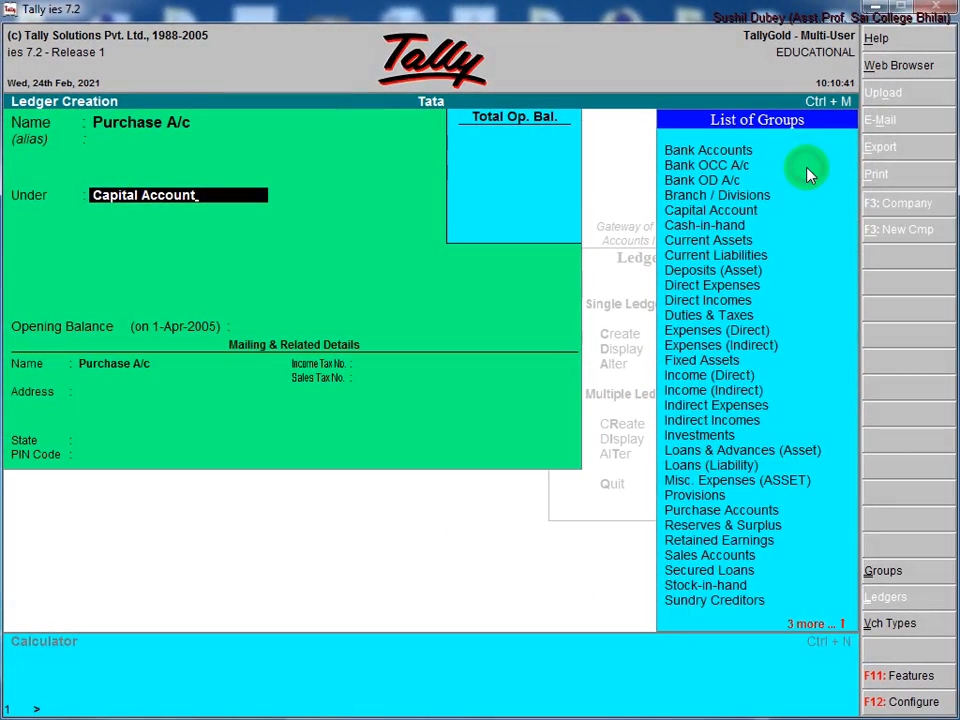
{"action": "key", "text": "BackSpace"}
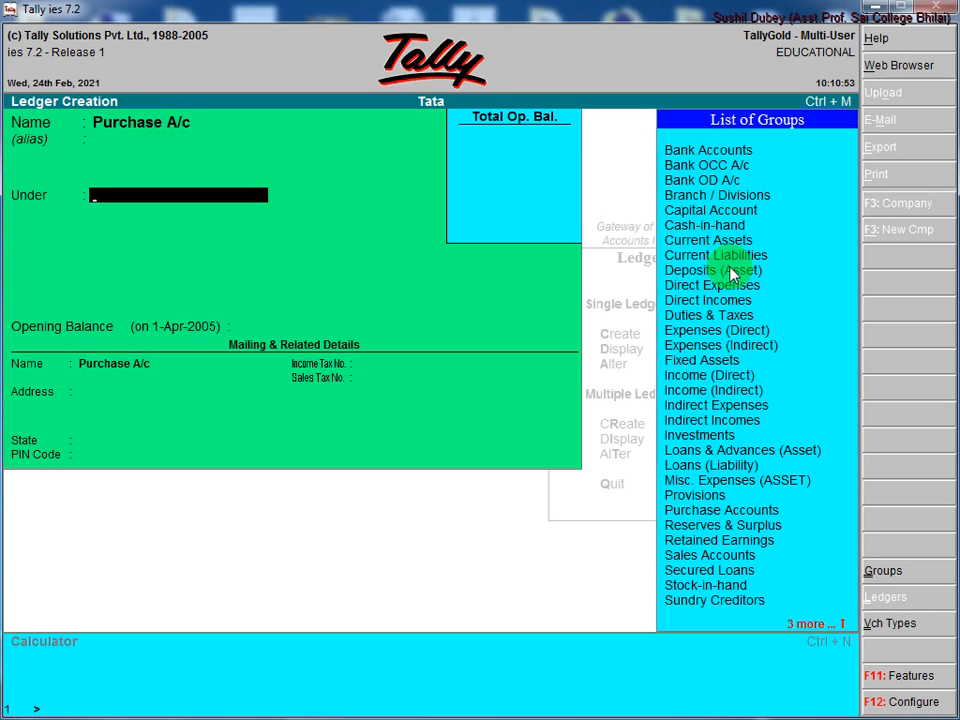
{"action": "left_click", "coordinate": [216, 197]}
{"action": "type", "text": "P"}
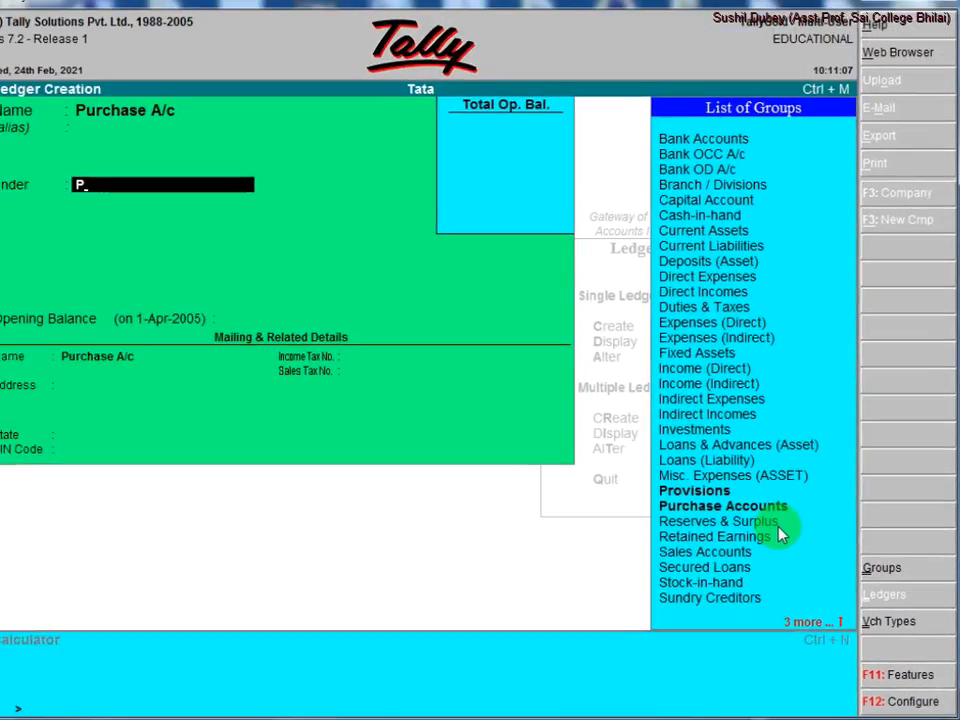
{"action": "key", "text": "Down"}
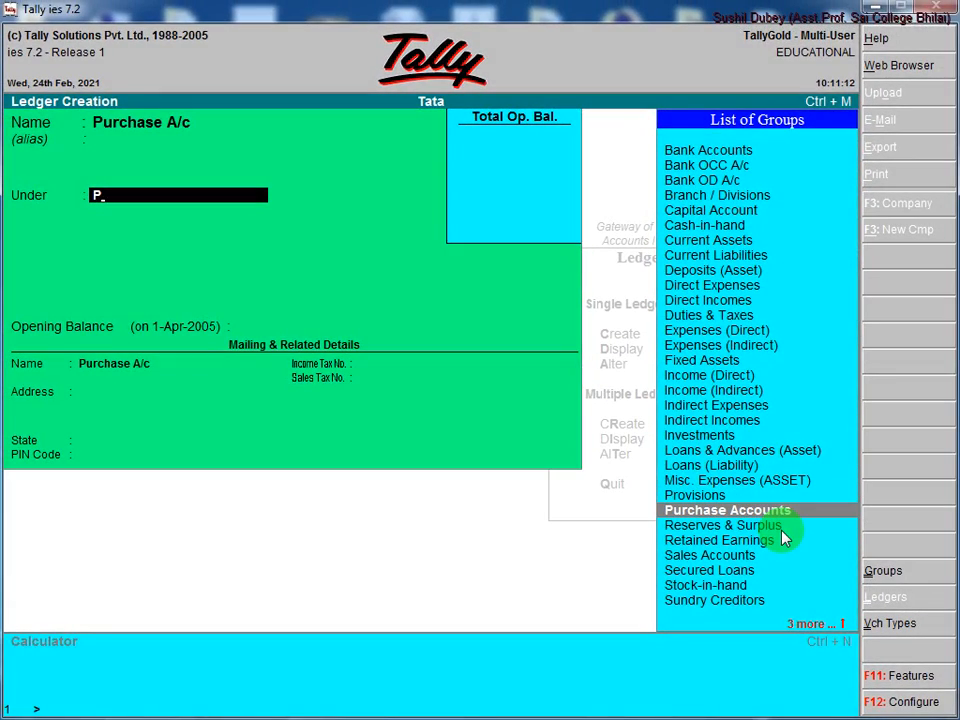
{"action": "key", "text": "Return"}
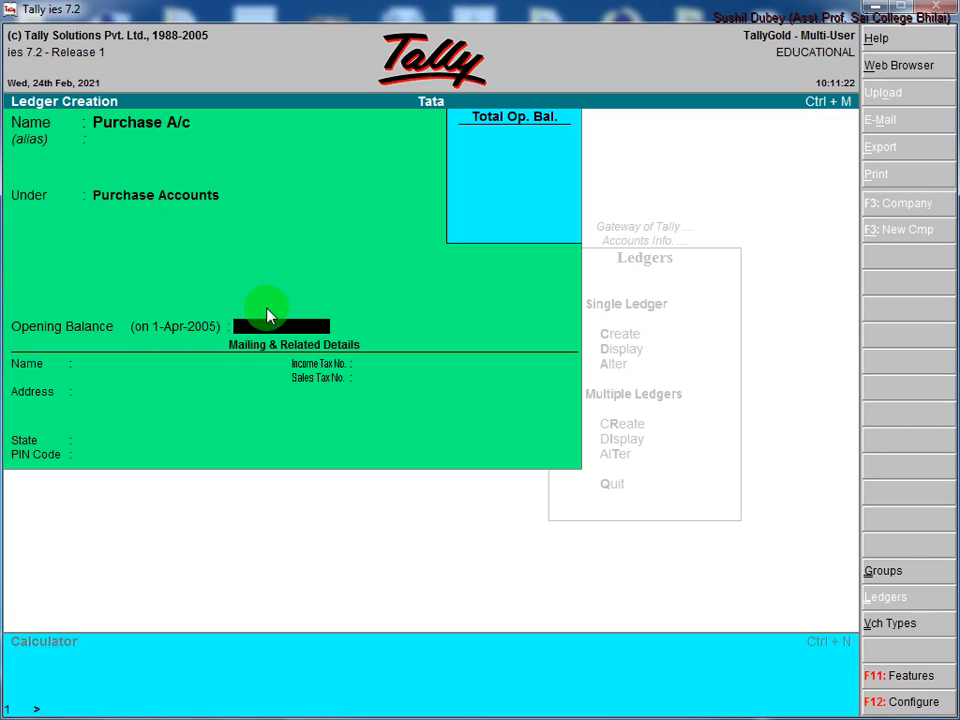
{"action": "key", "text": "Return"}
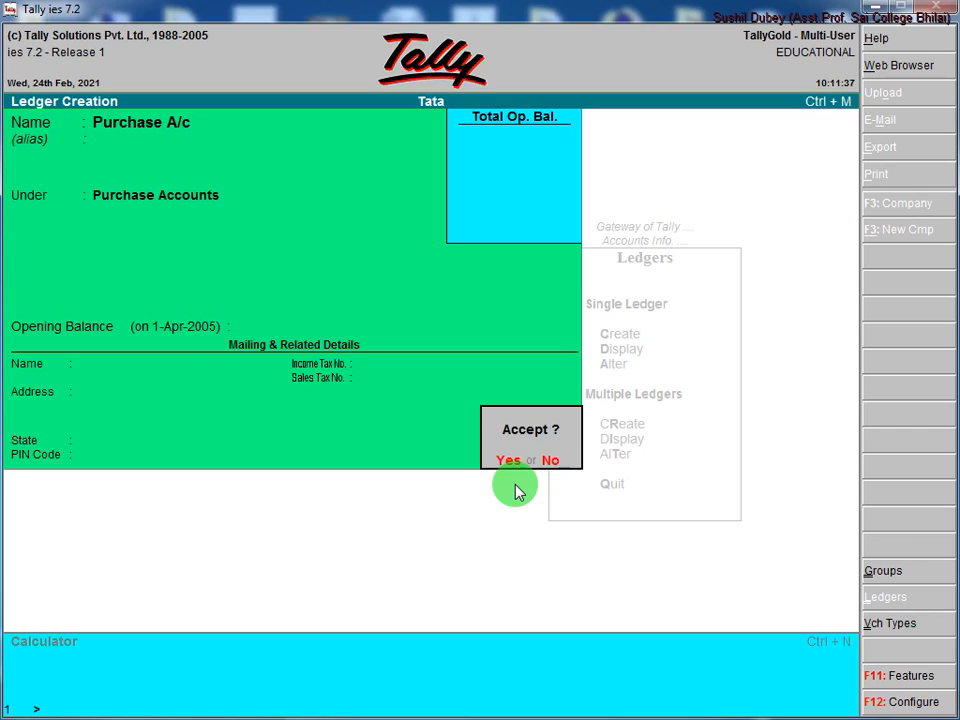
{"action": "key", "text": "Return"}
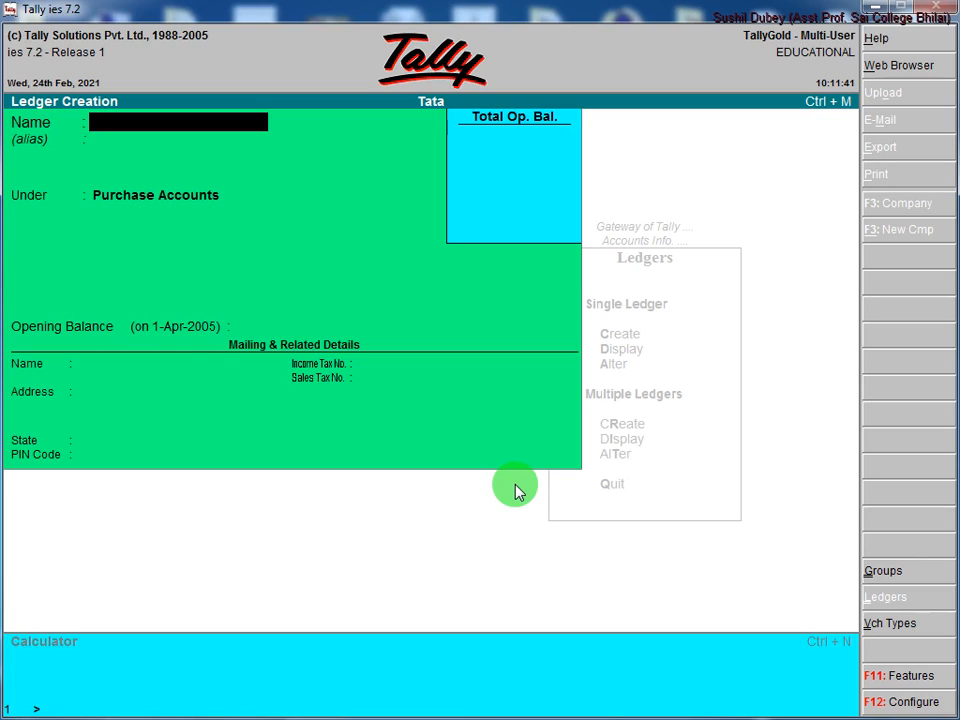
Create a single ledger "Sales A/C" under Sales Accounts with no alias or opening balance, save it and return to the Gateway of Tally.
{"action": "type", "text": "Sales A/C"}
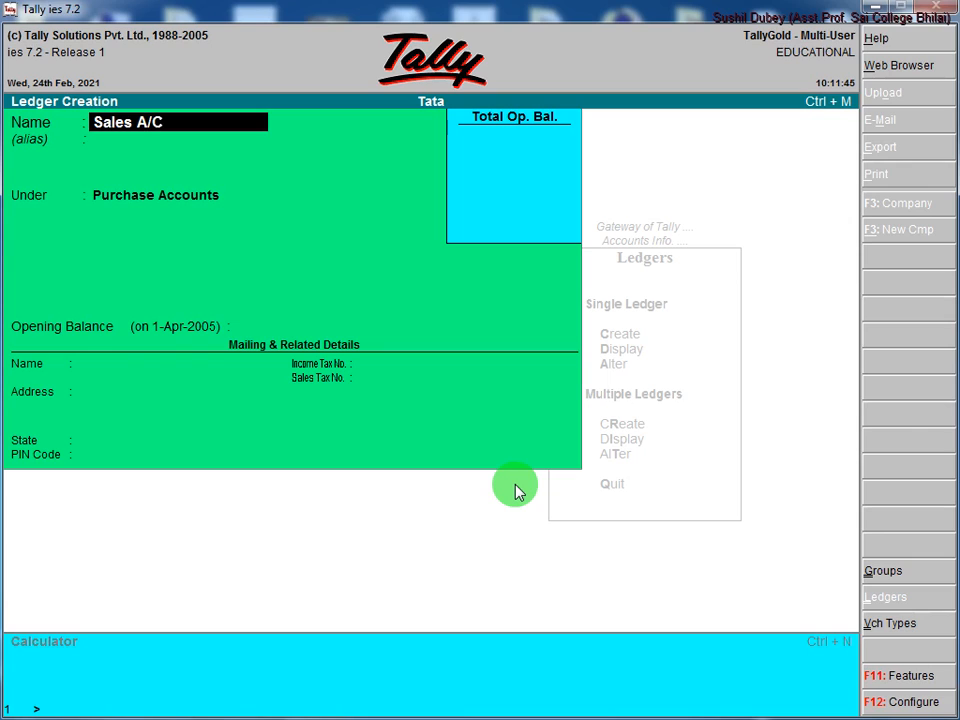
{"action": "key", "text": "Return"}
{"action": "key", "text": "Return"}
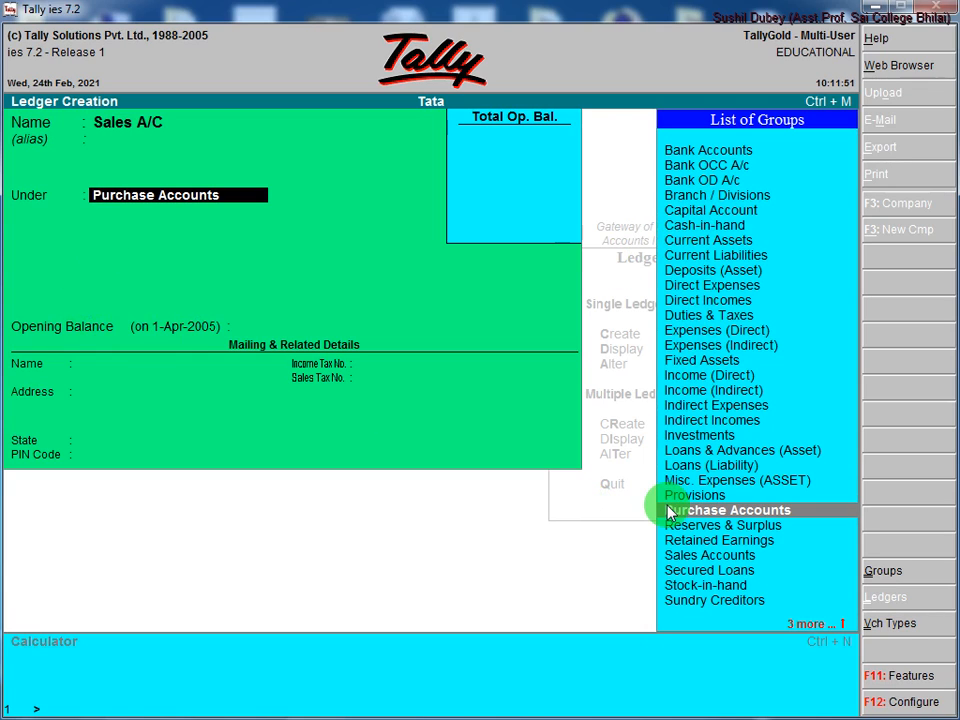
{"action": "type", "text": "S"}
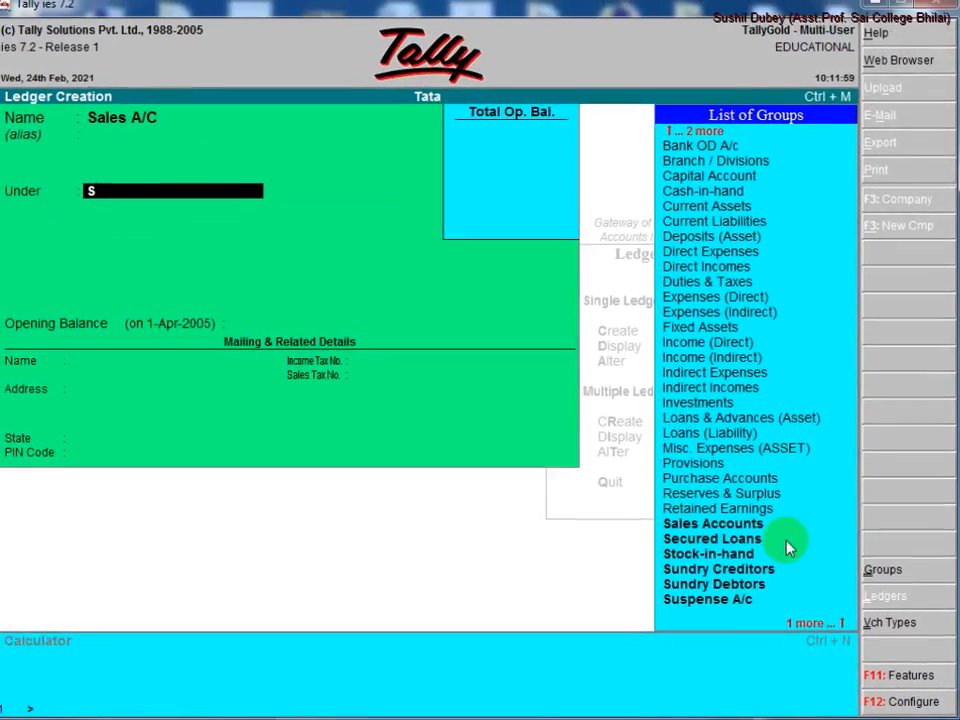
{"action": "key", "text": "Down"}
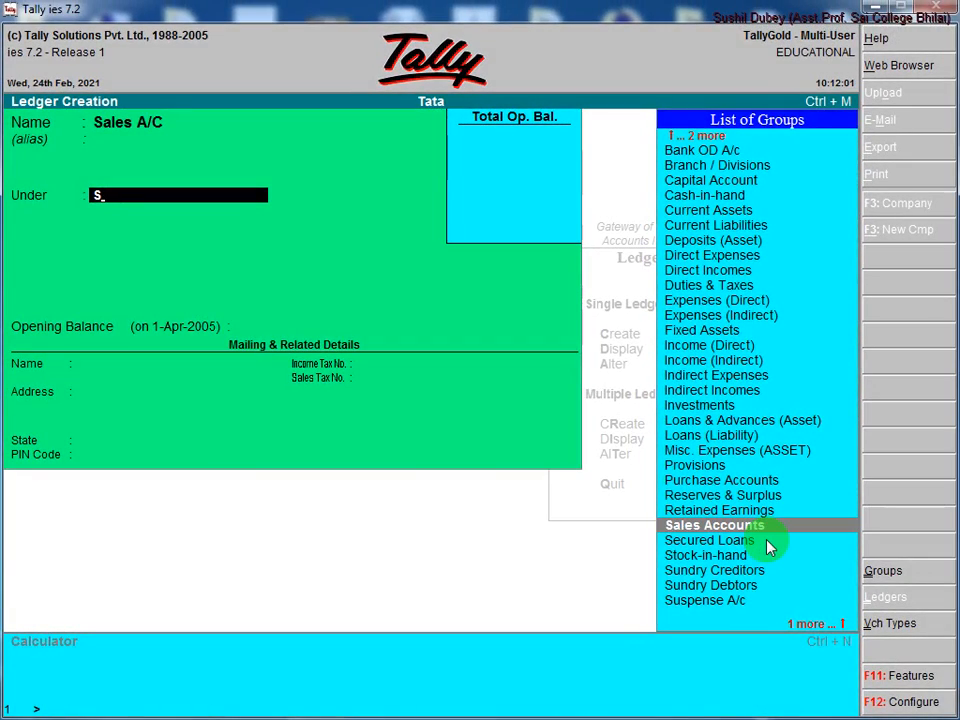
{"action": "key", "text": "Return"}
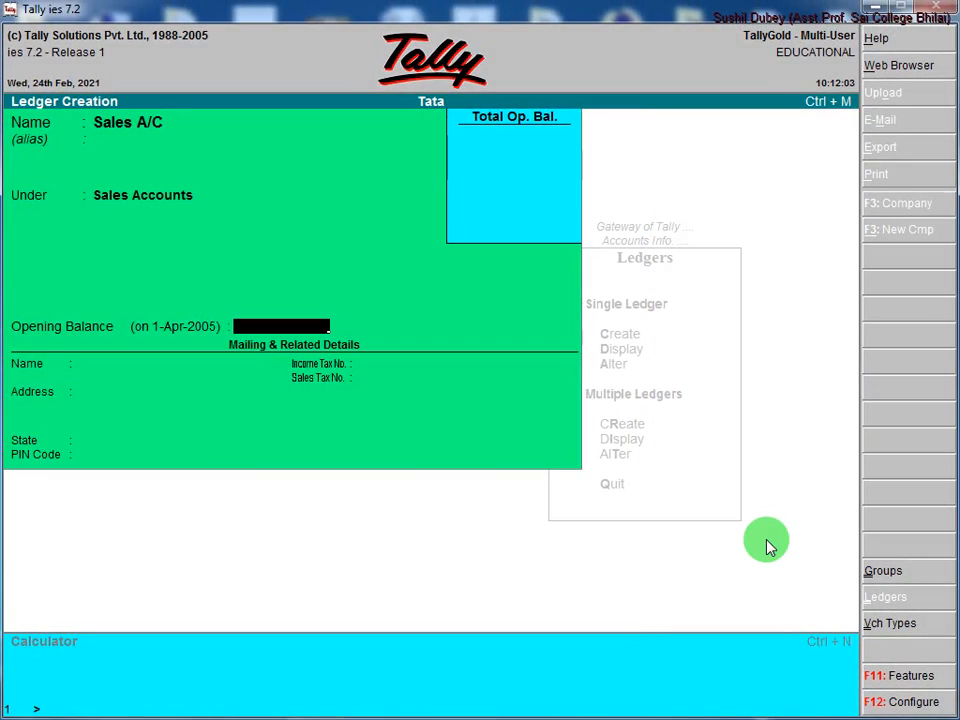
{"action": "key", "text": "Return"}
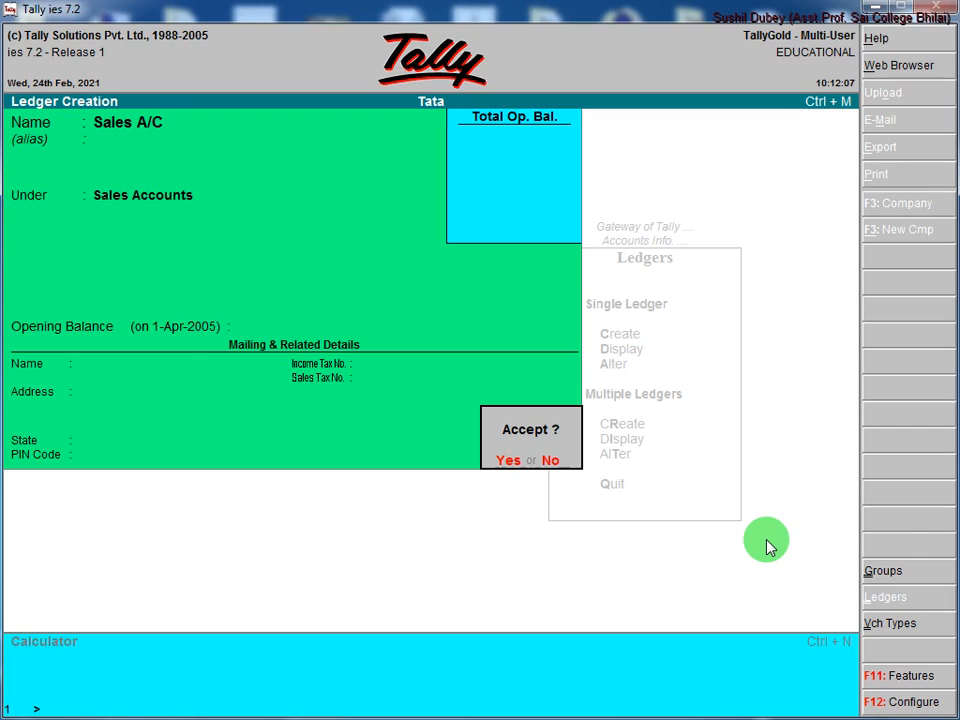
{"action": "key", "text": "Return"}
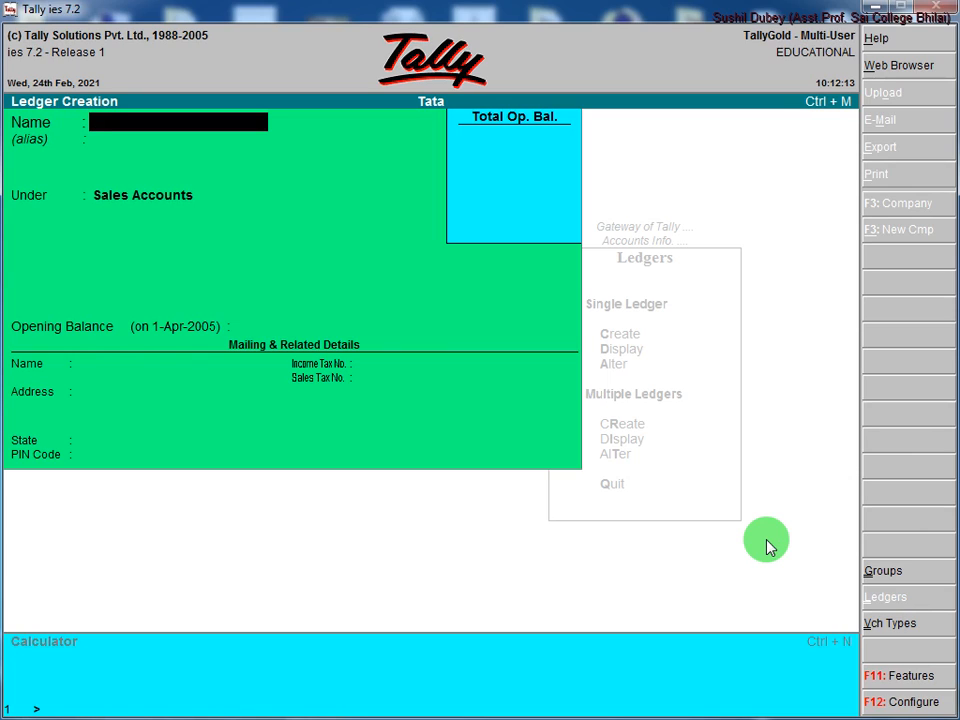
{"action": "key", "text": "Escape"}
{"action": "key", "text": "y"}
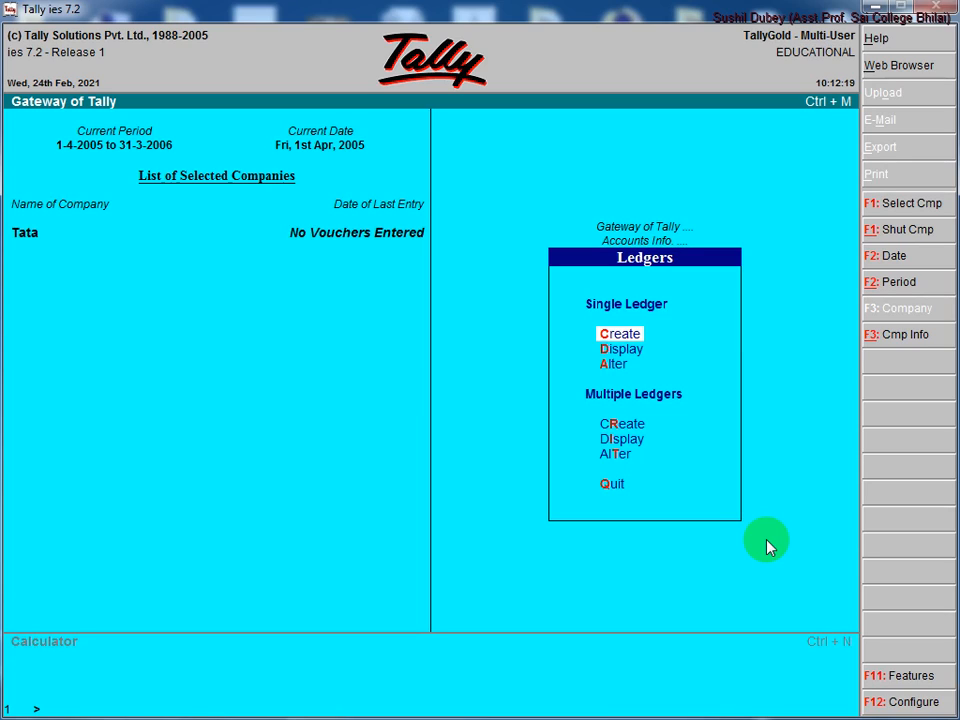
{"action": "key", "text": "Escape"}
{"action": "key", "text": "Escape"}
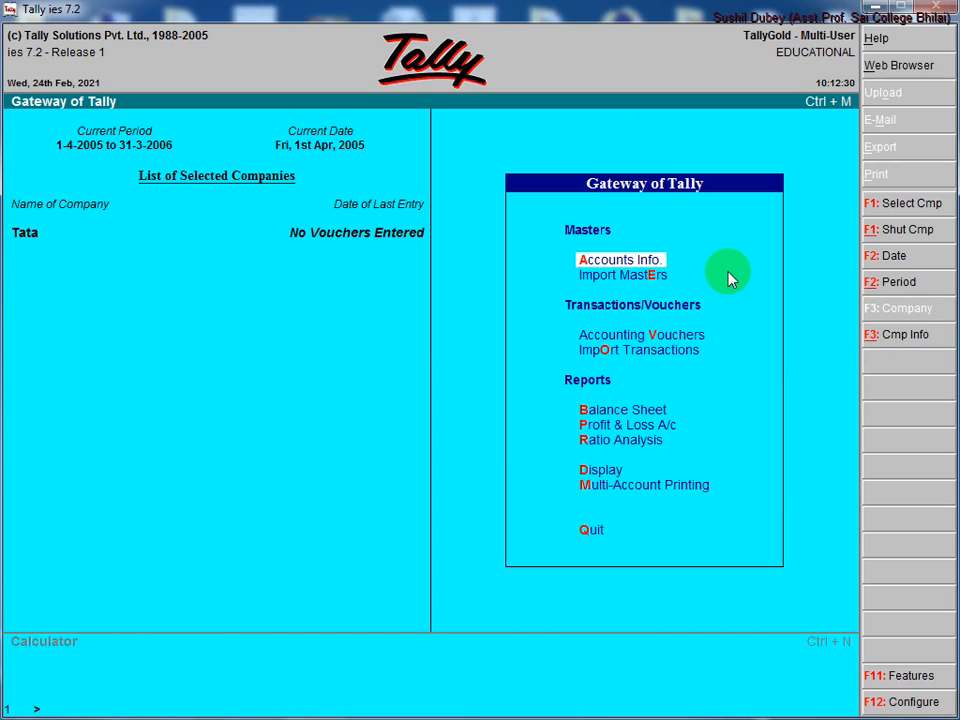
In the ledger masters under Accounts Info., display the list of single ledgers and close it again.
{"action": "key", "text": "Return"}
{"action": "key", "text": "Down"}
{"action": "key", "text": "Return"}
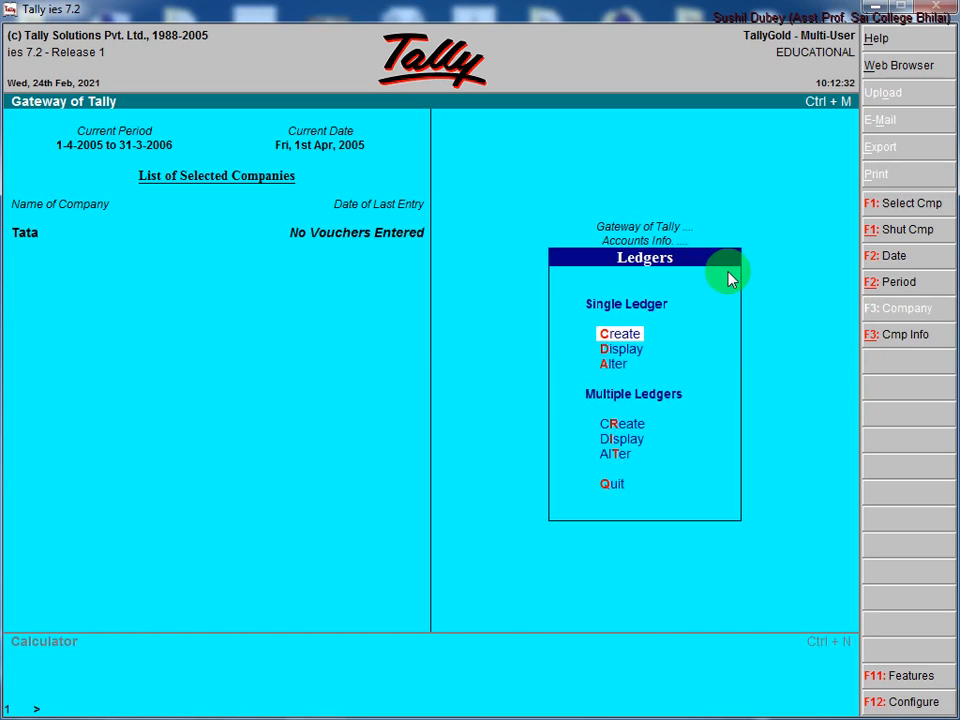
{"action": "key", "text": "Down"}
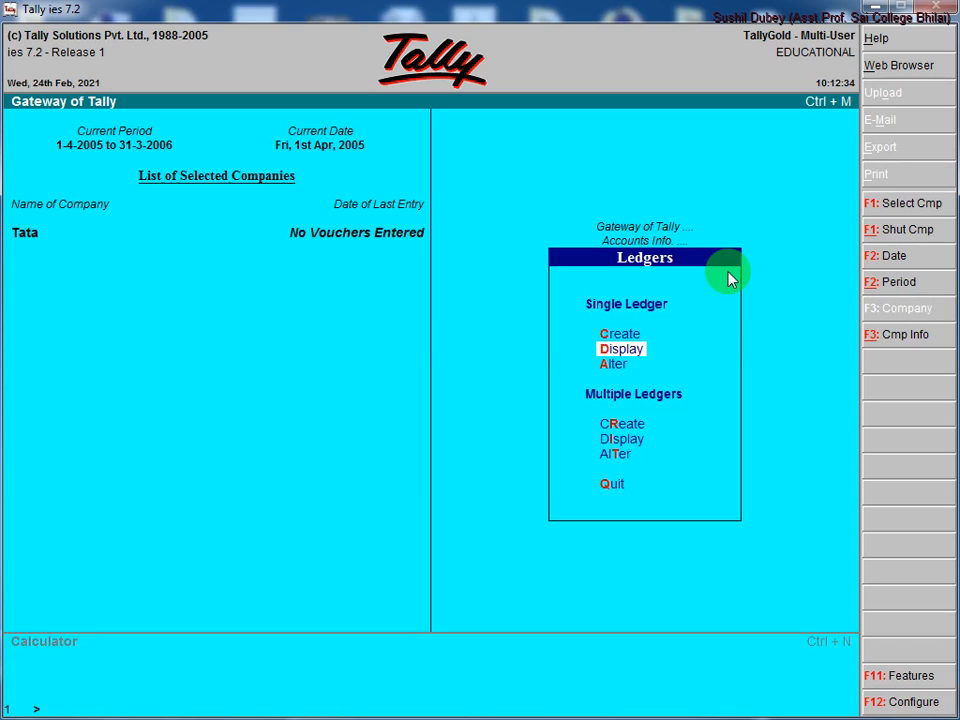
{"action": "key", "text": "Return"}
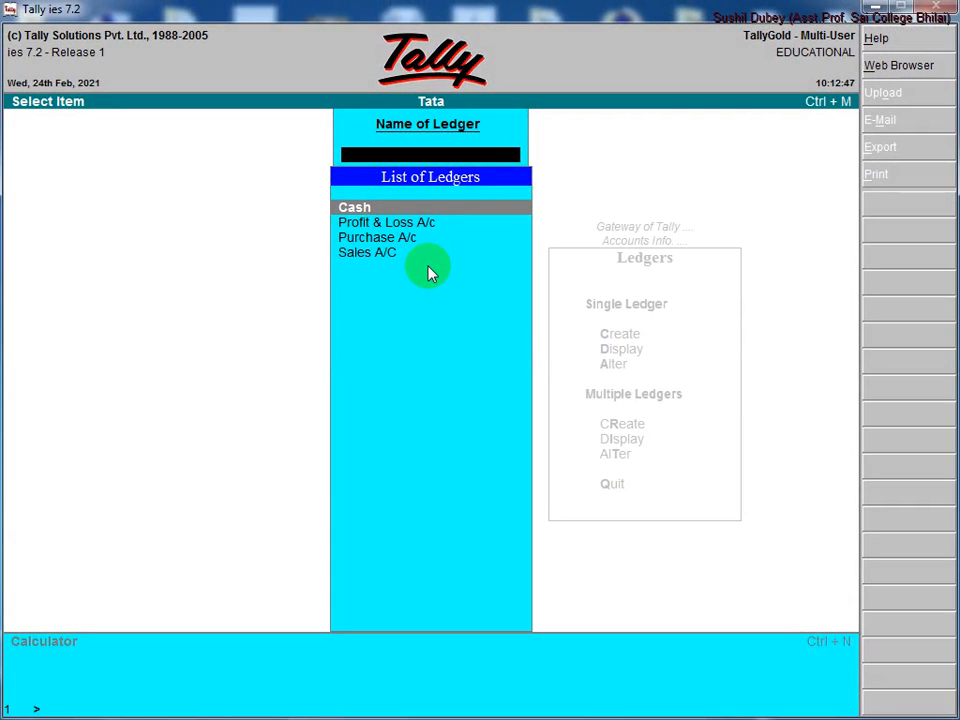
{"action": "key", "text": "Escape"}
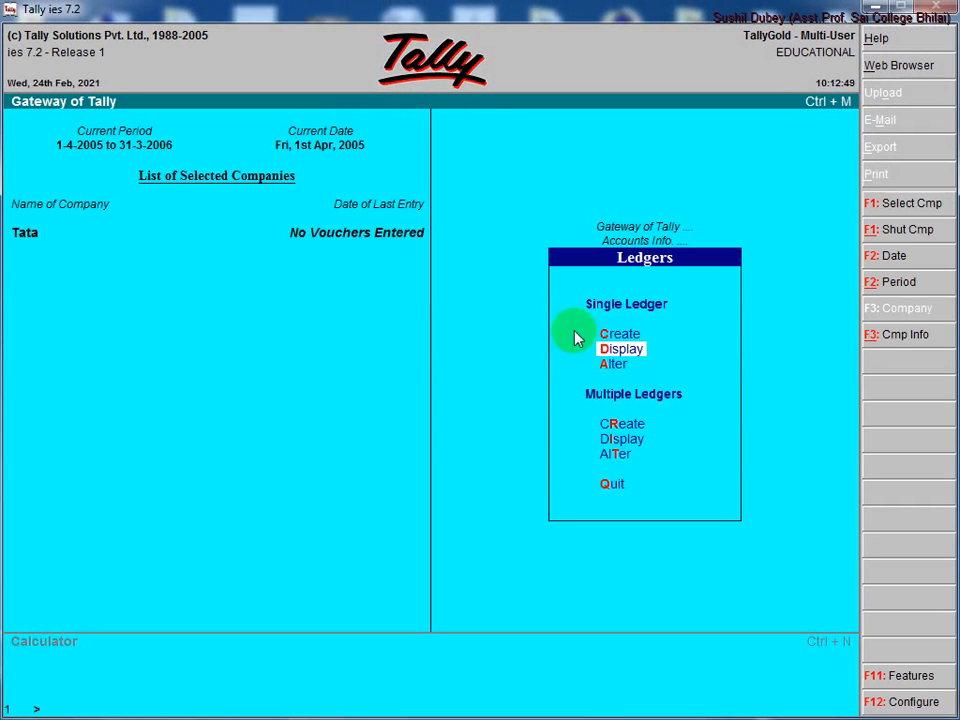
Alter the single ledger Sales A/C by renaming it "Sales Acc", save it with its group kept and return to the Gateway of Tally.
{"action": "left_click", "coordinate": [617, 370]}
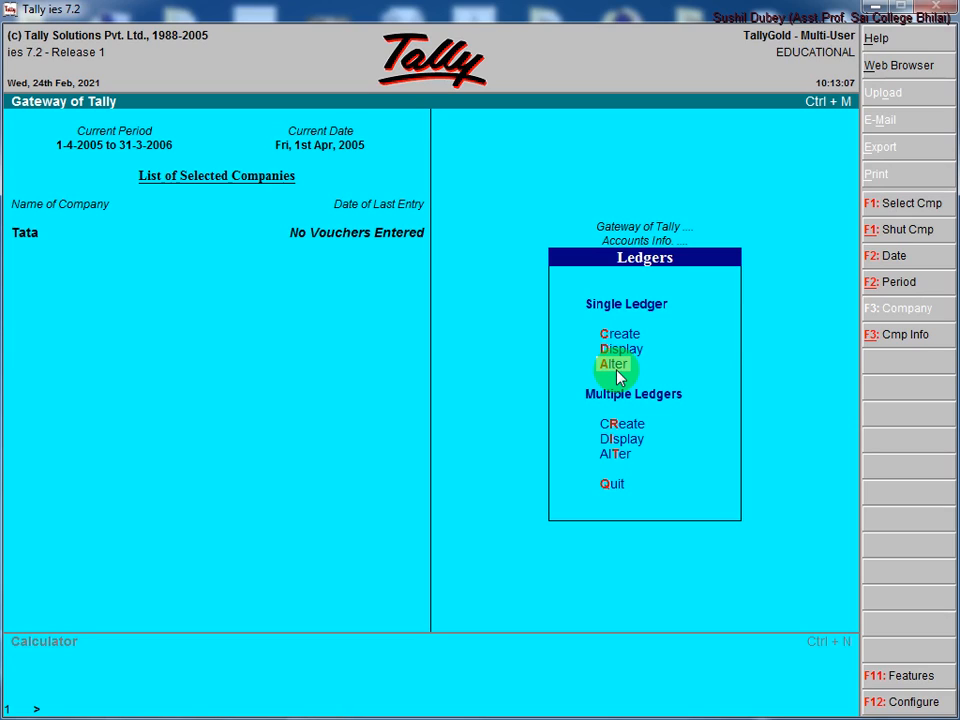
{"action": "left_click", "coordinate": [616, 368]}
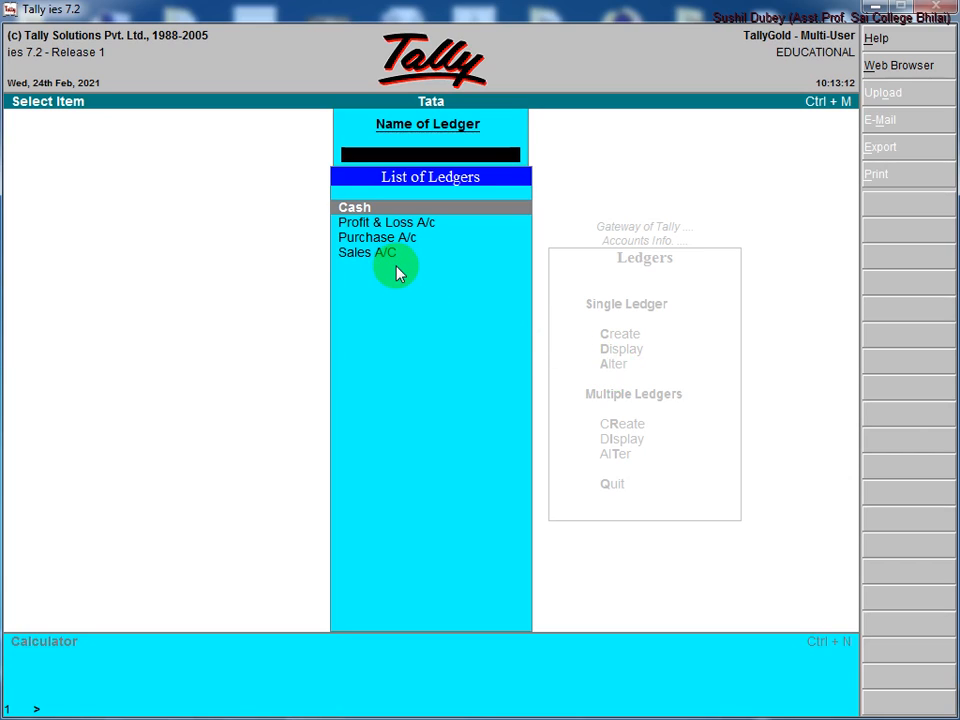
{"action": "key", "text": "Down"}
{"action": "key", "text": "Down"}
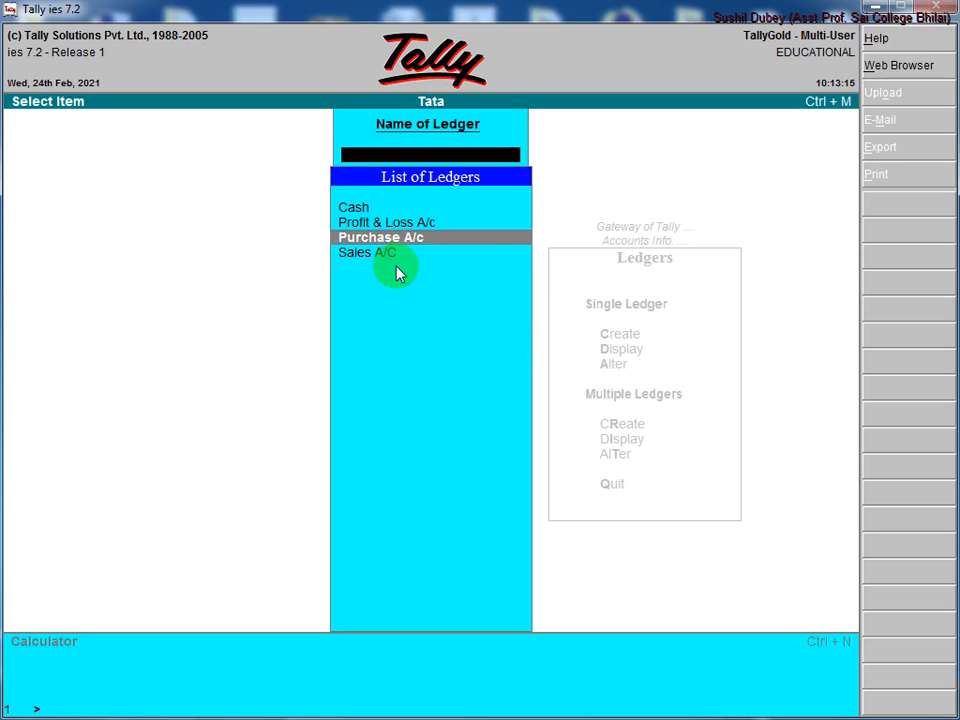
{"action": "key", "text": "Down"}
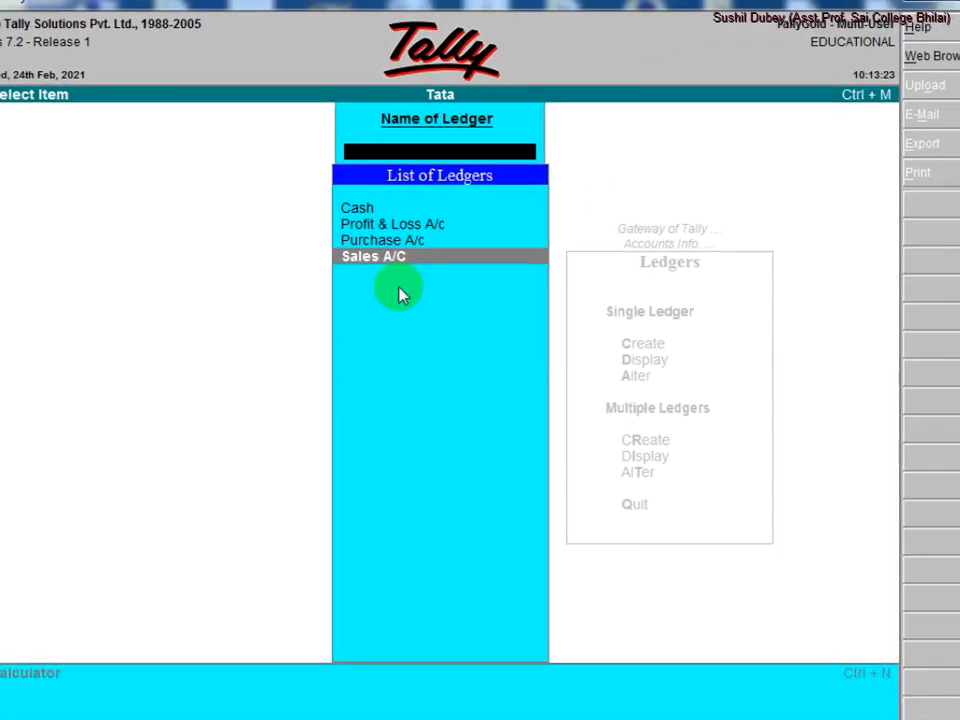
{"action": "key", "text": "Return"}
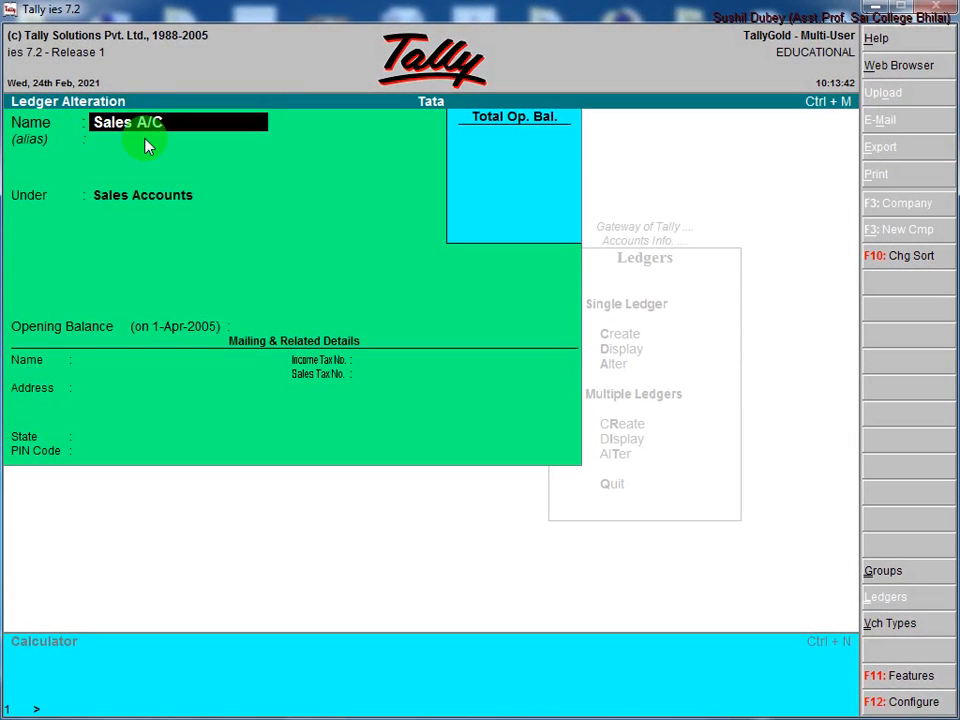
{"action": "key", "text": "Delete"}
{"action": "type", "text": "Acc"}
{"action": "key", "text": "Return"}
{"action": "key", "text": "Return"}
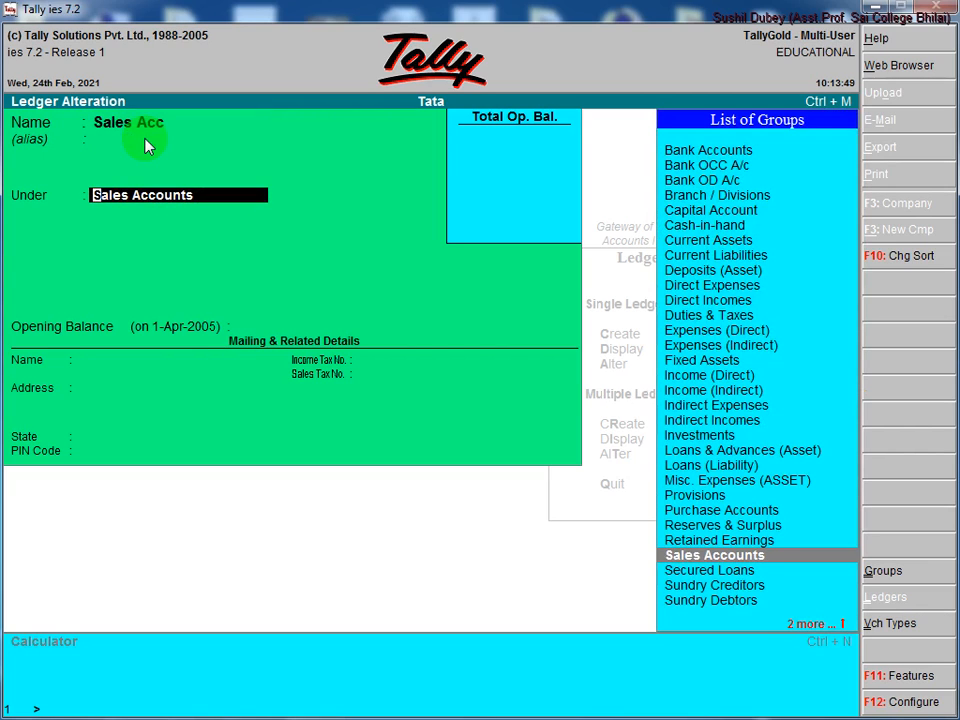
{"action": "key", "text": "Return"}
{"action": "key", "text": "Return"}
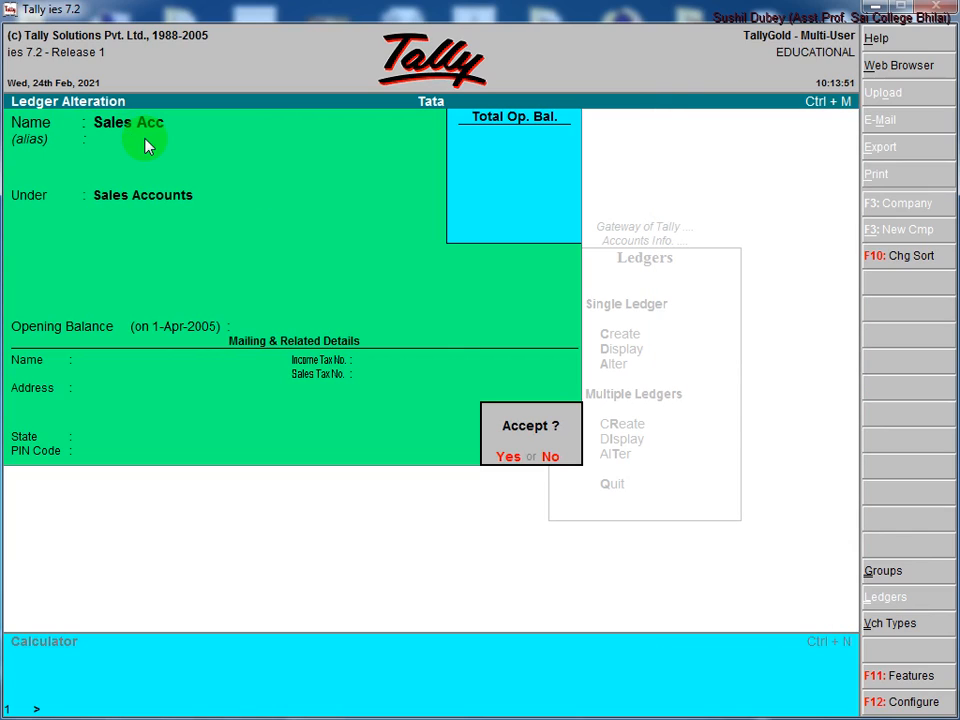
{"action": "key", "text": "Return"}
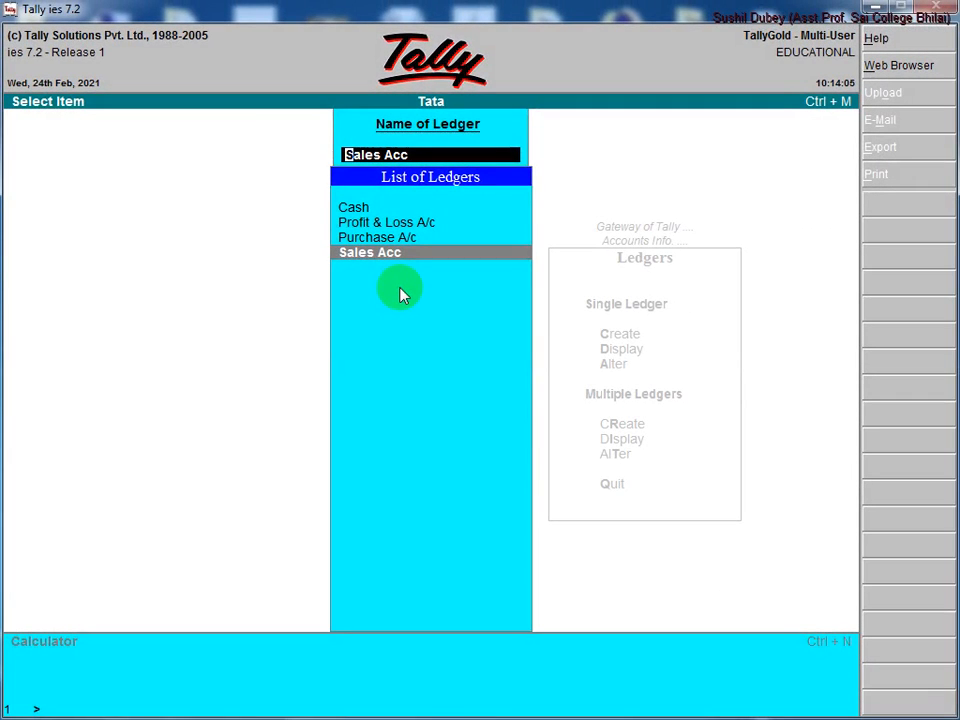
{"action": "key", "text": "BackSpace"}
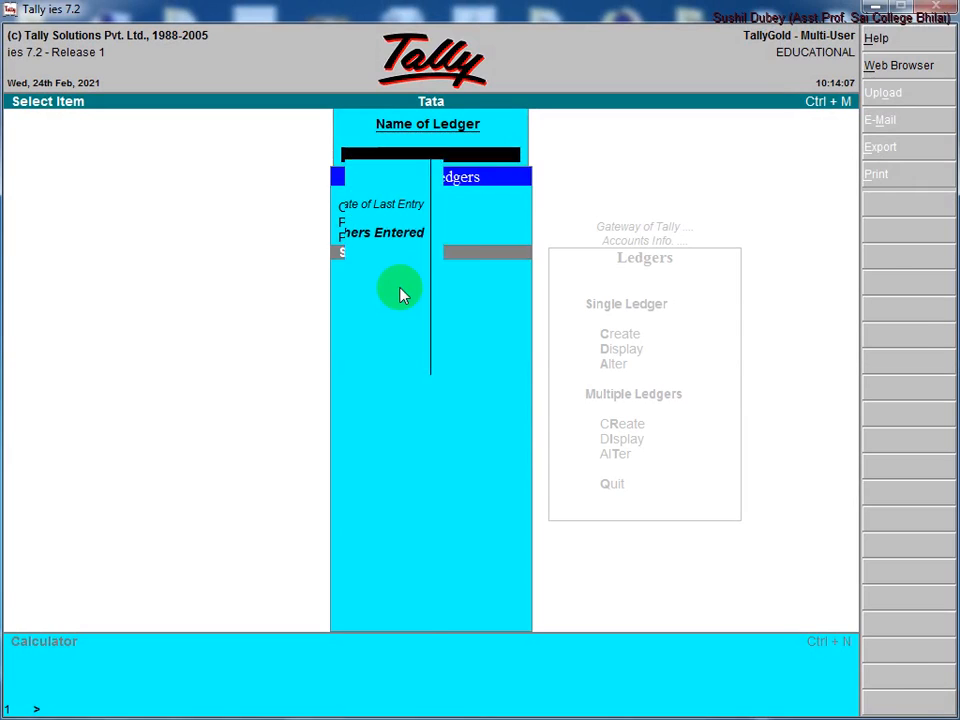
{"action": "key", "text": "Escape"}
{"action": "key", "text": "Escape"}
{"action": "key", "text": "Escape"}
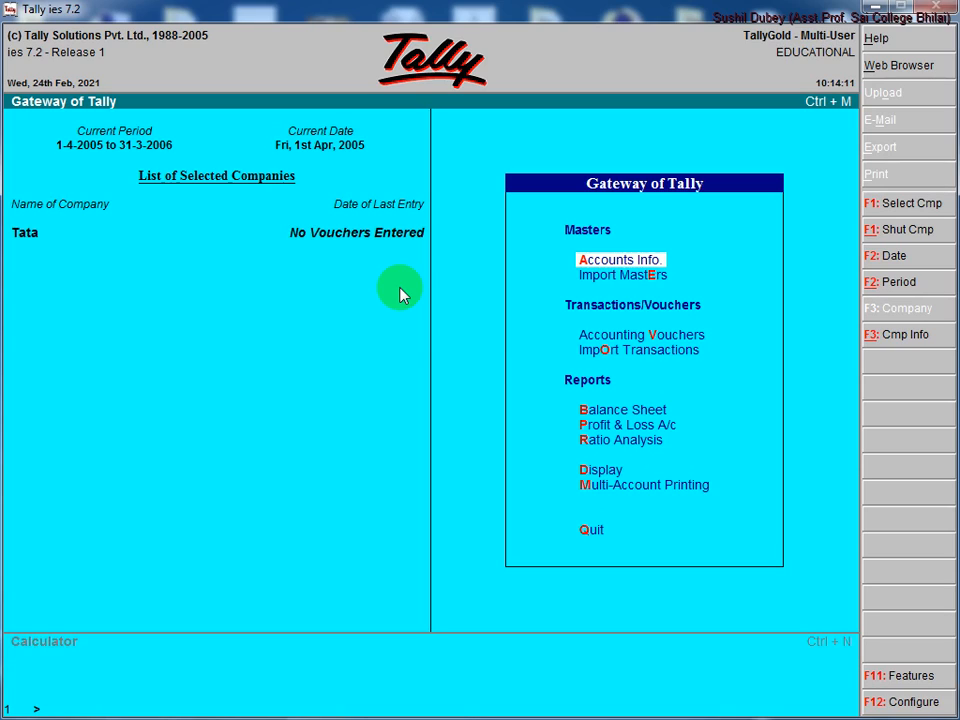
Open the single ledger Sales Acc for alteration, delete it and return to the Gateway of Tally.
{"action": "key", "text": "Return"}
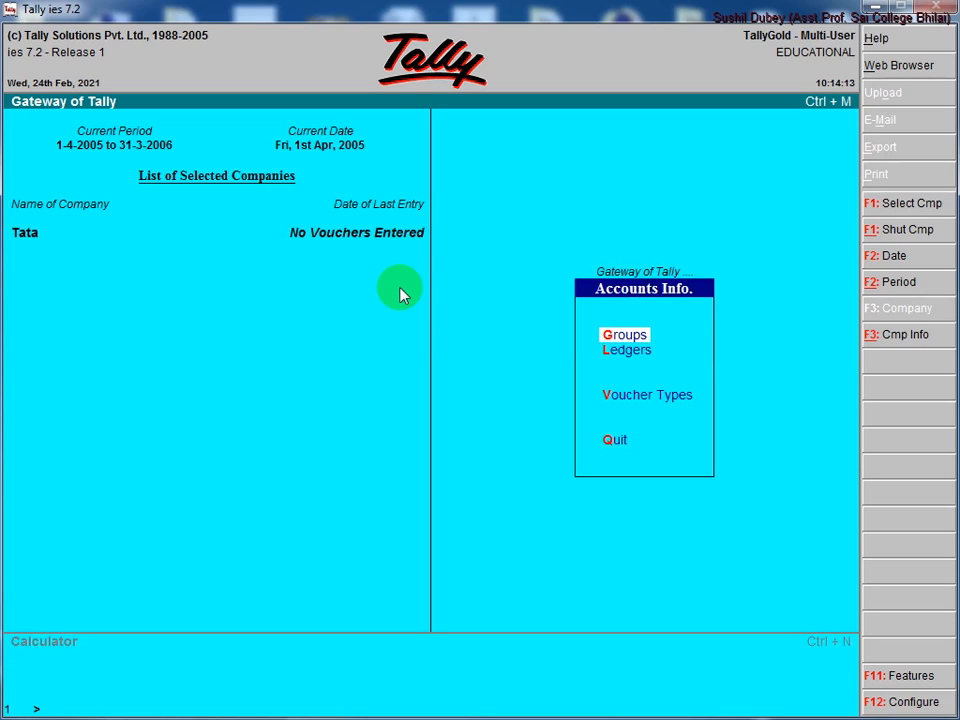
{"action": "key", "text": "Down"}
{"action": "key", "text": "Return"}
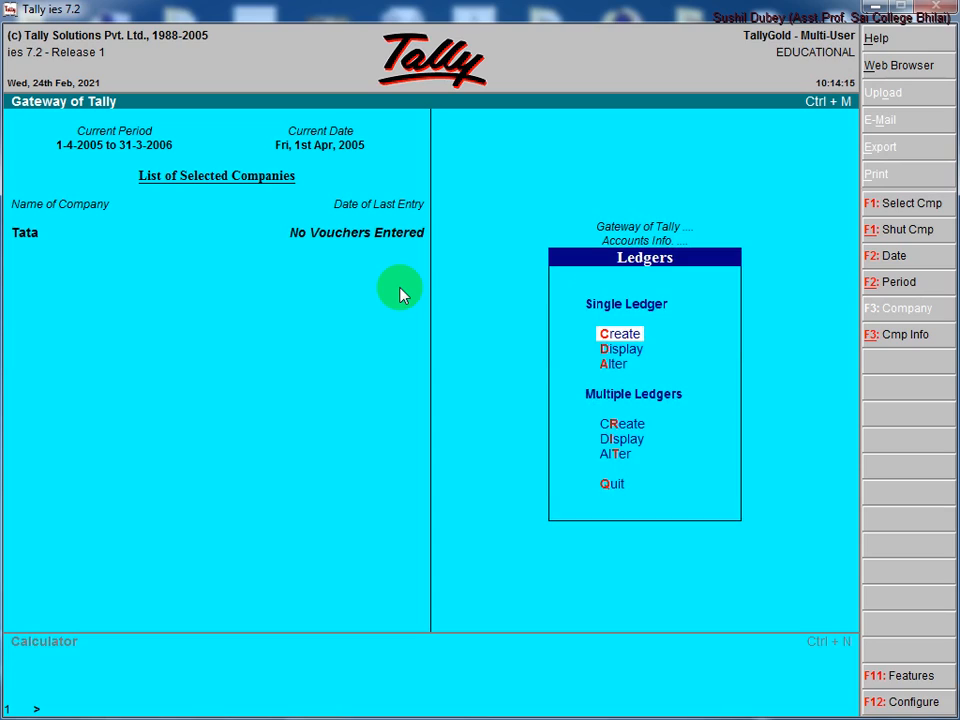
{"action": "key", "text": "Down"}
{"action": "key", "text": "Down"}
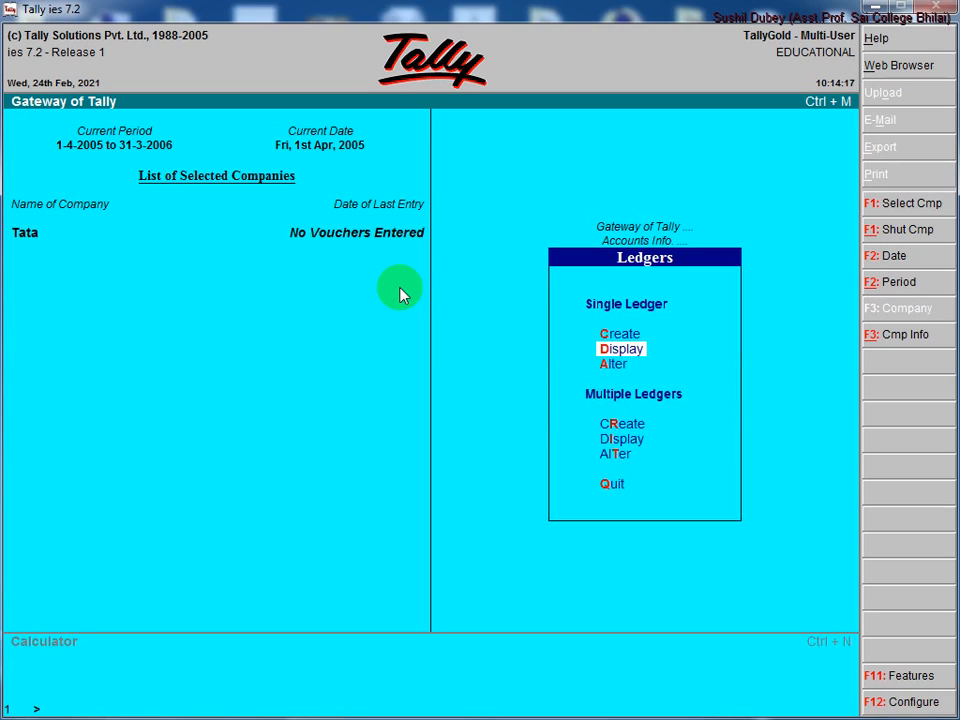
{"action": "key", "text": "Return"}
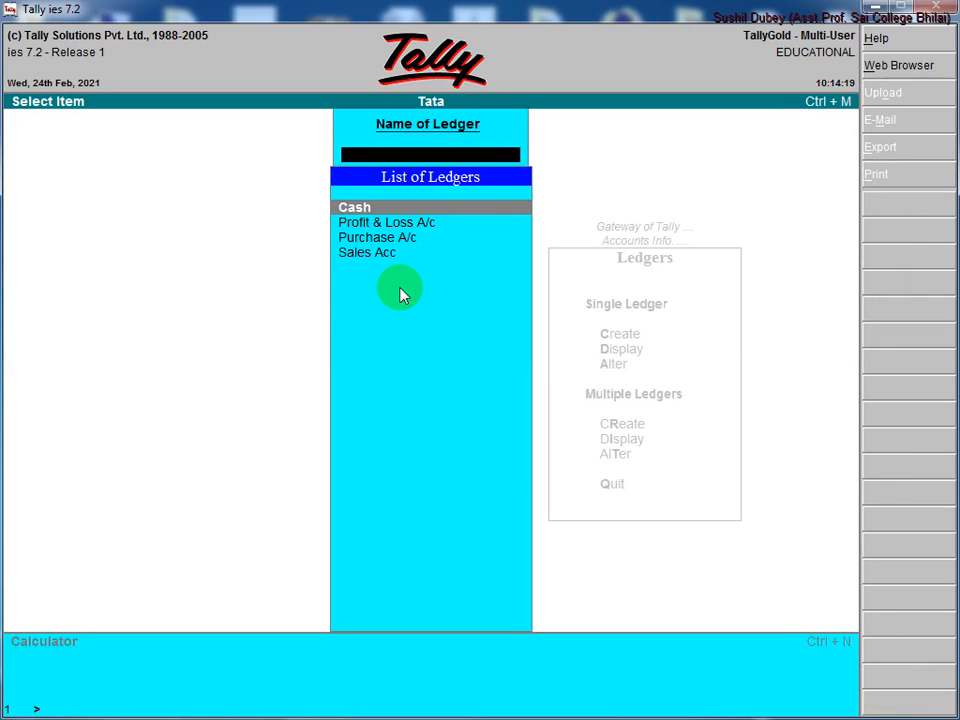
{"action": "key", "text": "Down"}
{"action": "key", "text": "Down"}
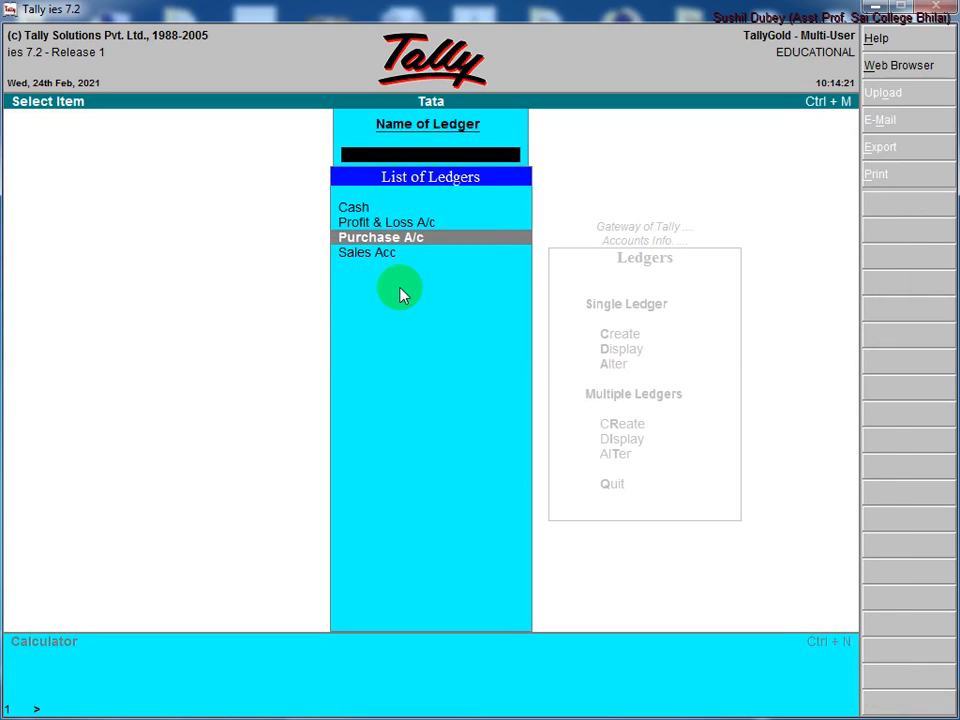
{"action": "key", "text": "Down"}
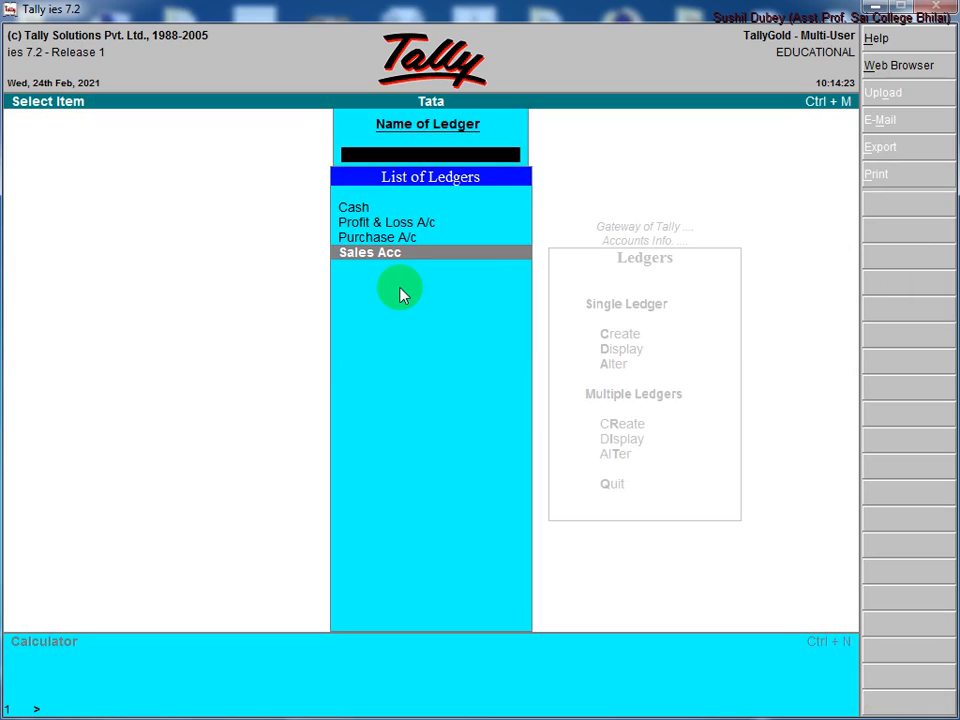
{"action": "key", "text": "Return"}
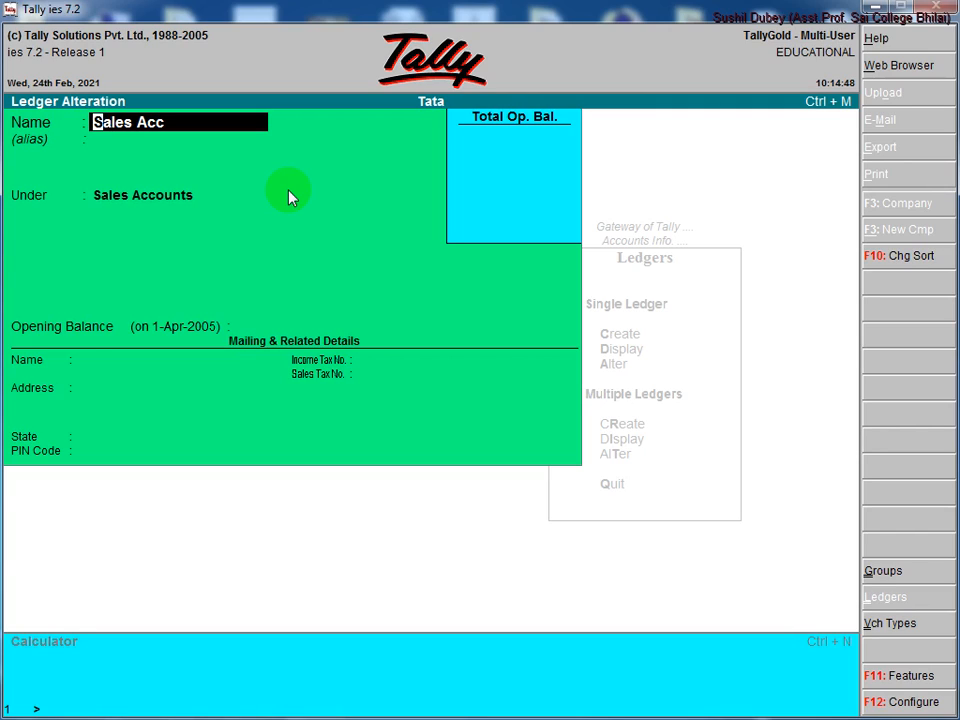
{"action": "key", "text": "alt+d"}
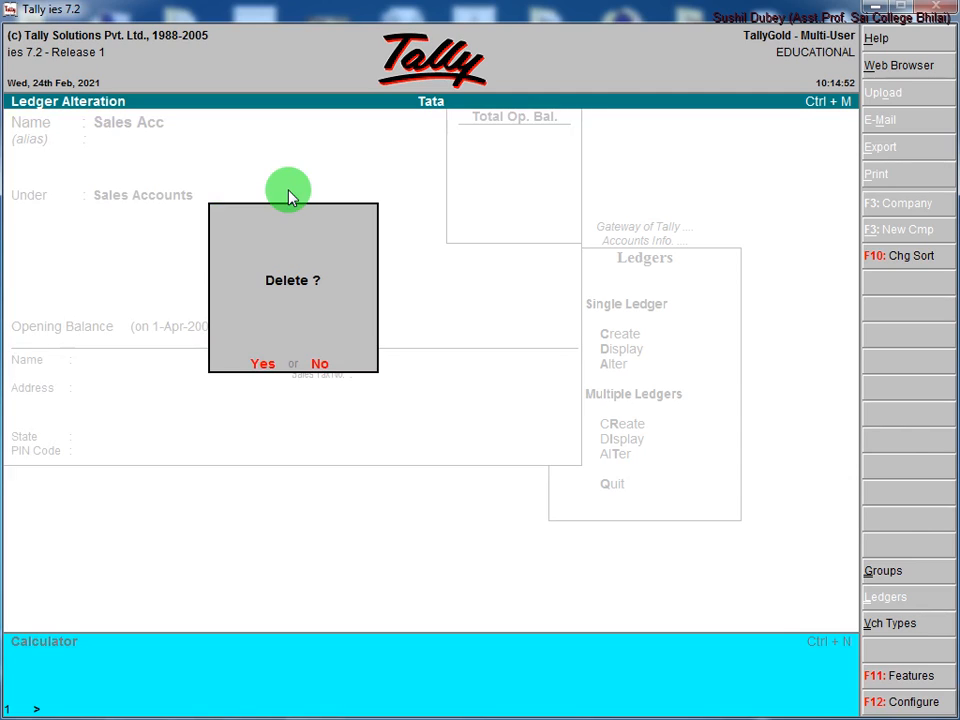
{"action": "key", "text": "y"}
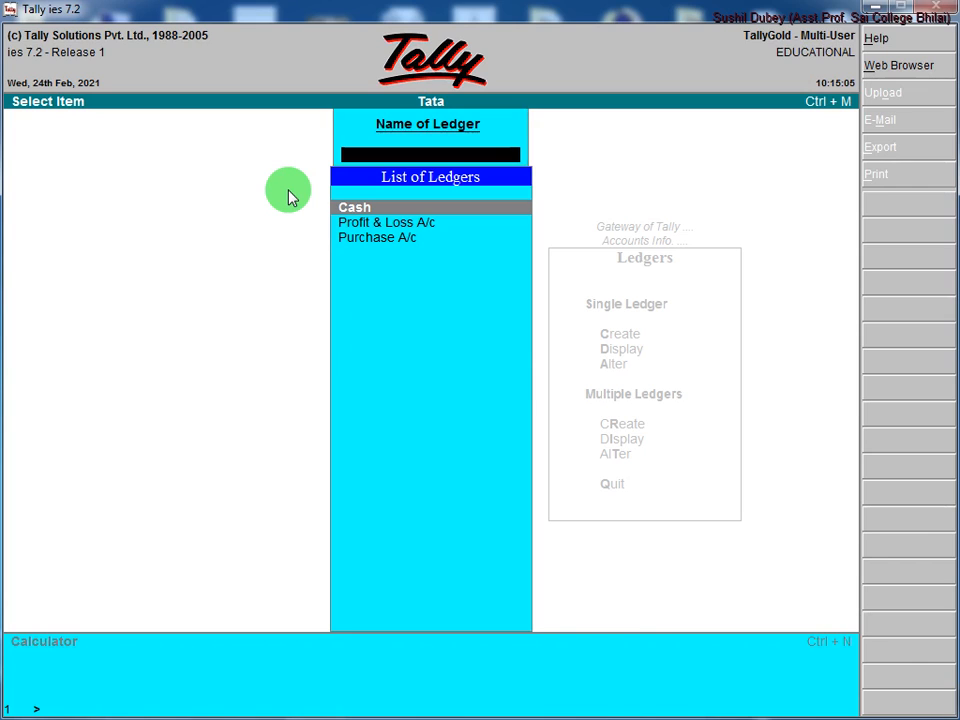
{"action": "key", "text": "Escape"}
{"action": "key", "text": "Escape"}
{"action": "key", "text": "Escape"}
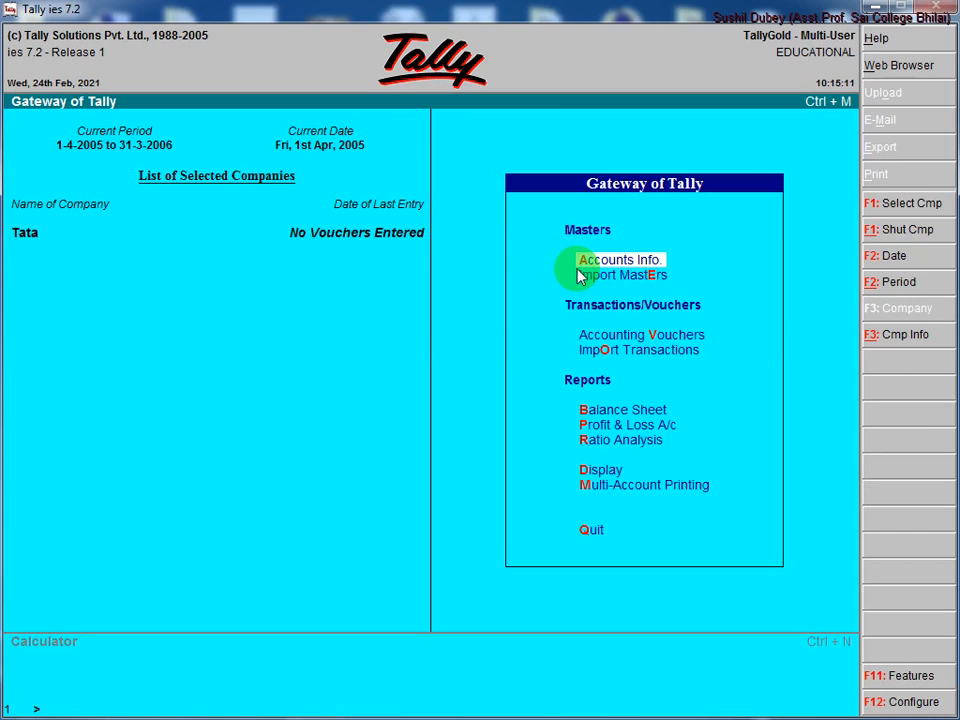
{"action": "key", "text": "Return"}
{"action": "key", "text": "Down"}
{"action": "key", "text": "Return"}
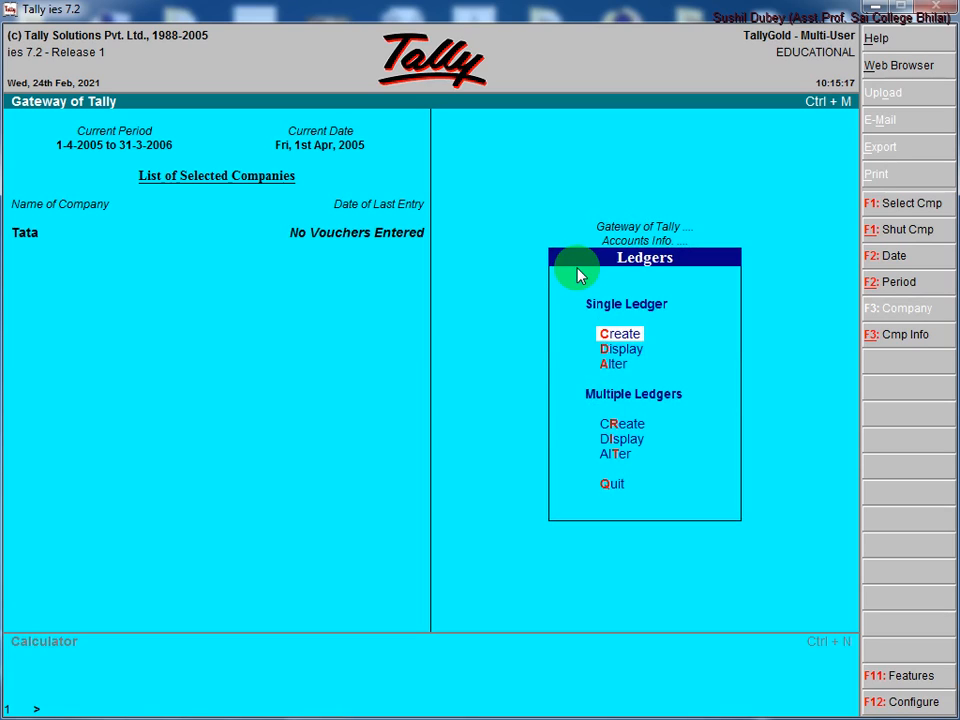
{"action": "key", "text": "Escape"}
{"action": "key", "text": "Escape"}
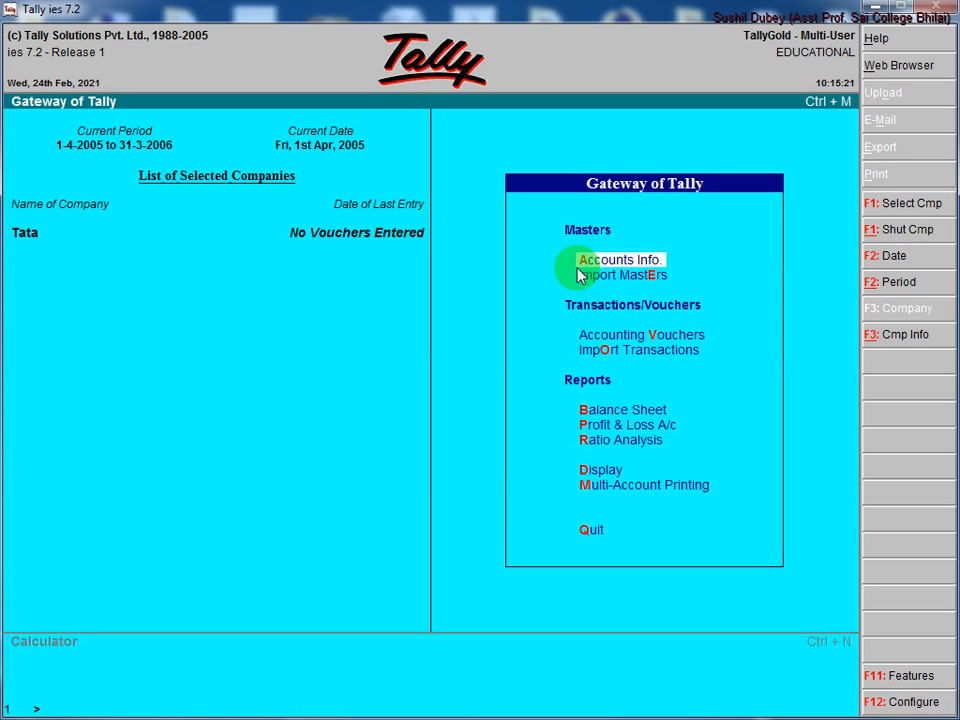
In the group masters under Accounts Info., display the list of single groups and close it again.
{"action": "key", "text": "Return"}
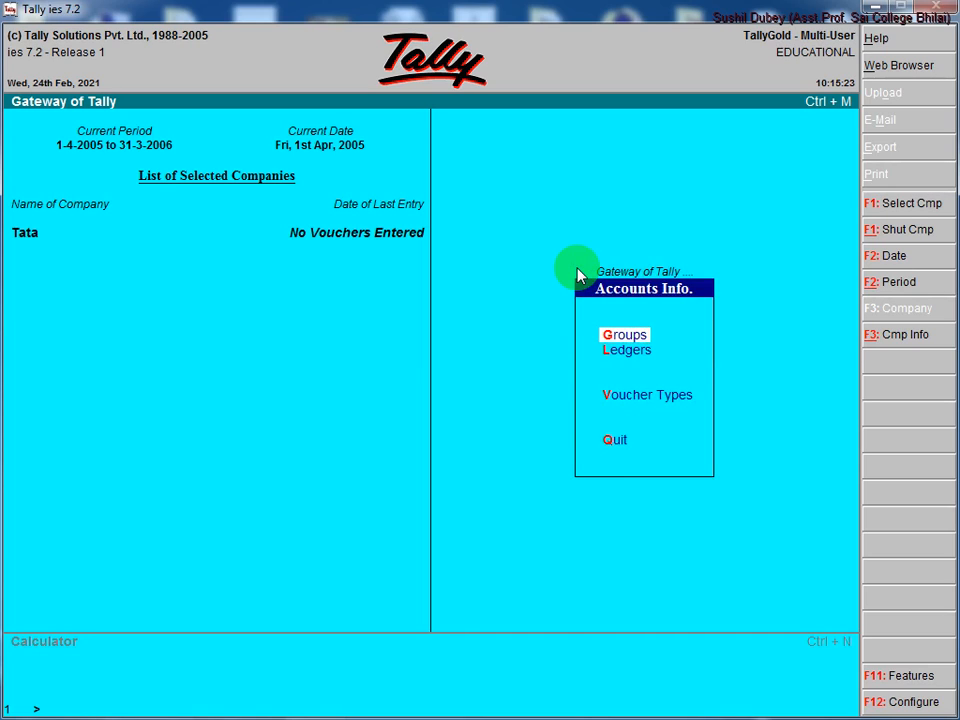
{"action": "key", "text": "Return"}
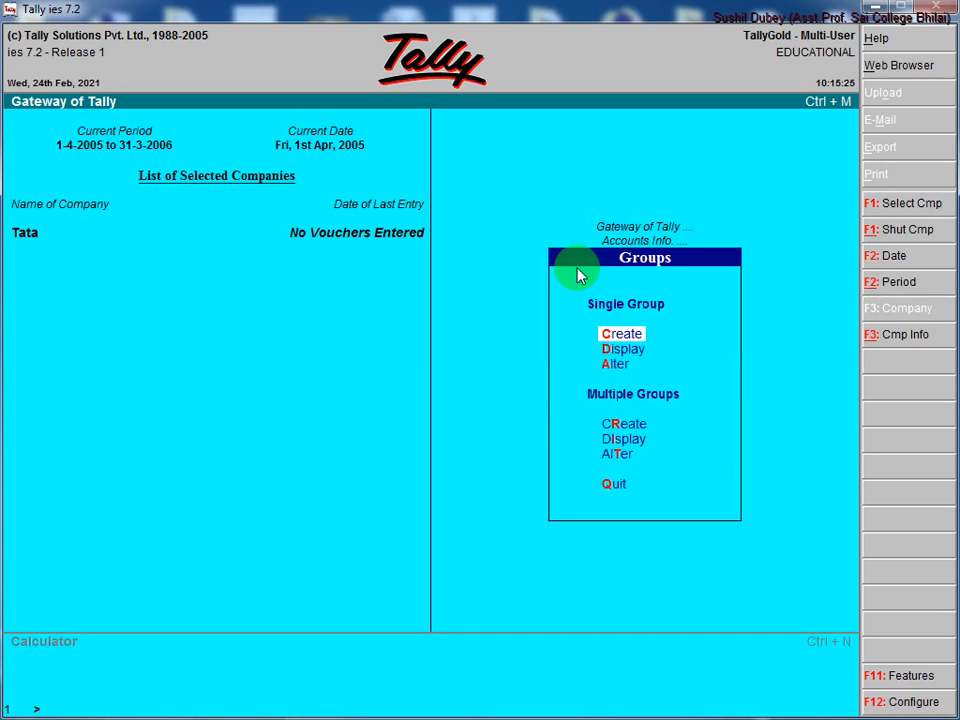
{"action": "key", "text": "Down"}
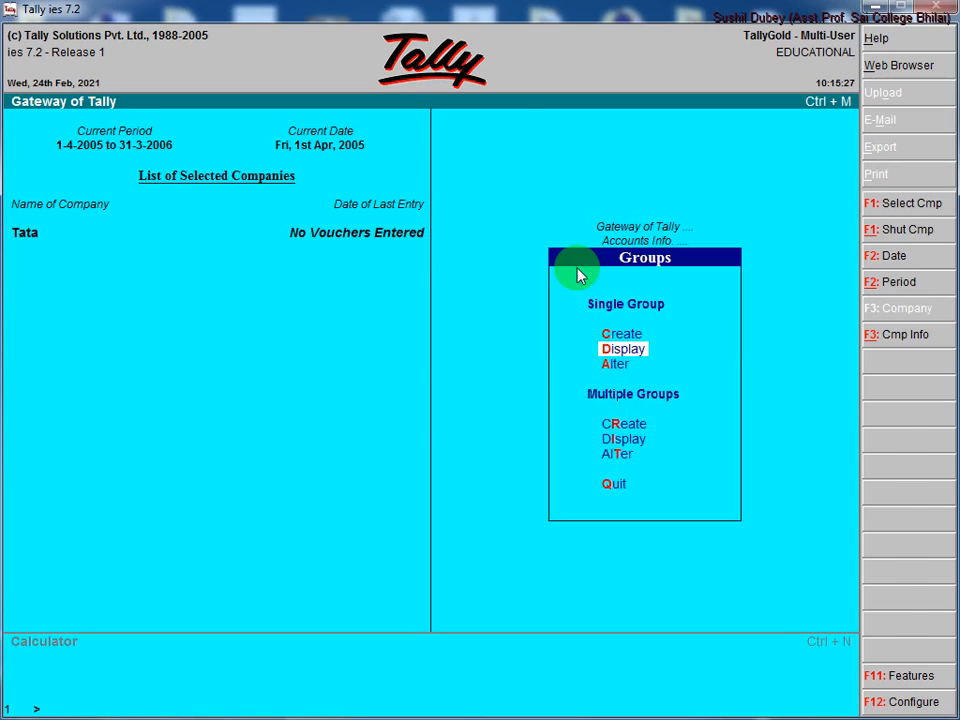
{"action": "key", "text": "Return"}
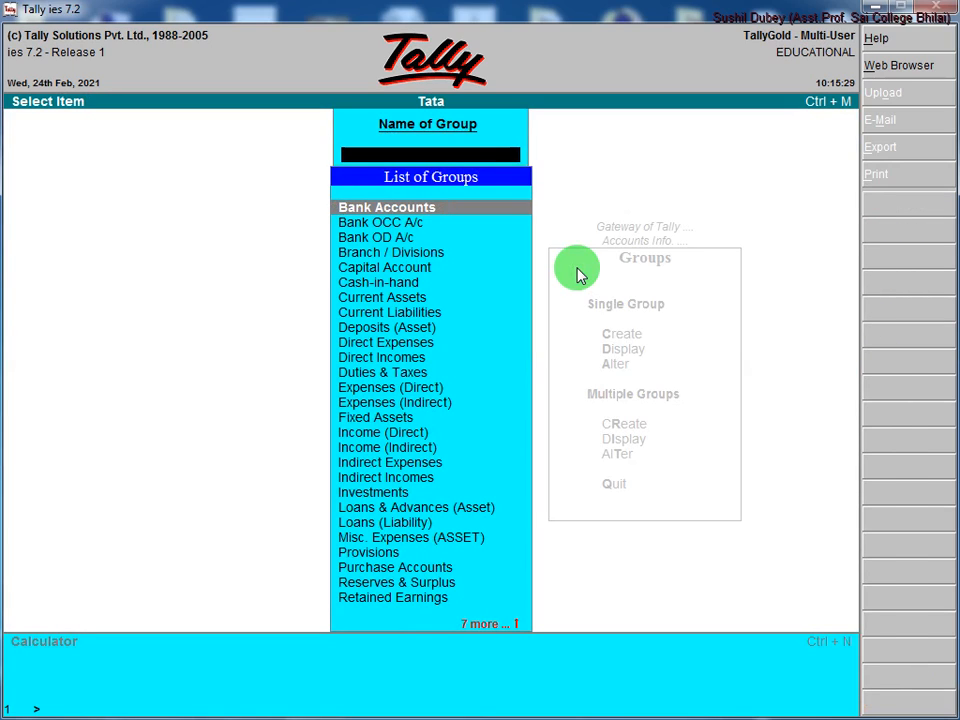
{"action": "key", "text": "Escape"}
View the blank creation form for a single group and leave it without entering anything.
{"action": "key", "text": "Up"}
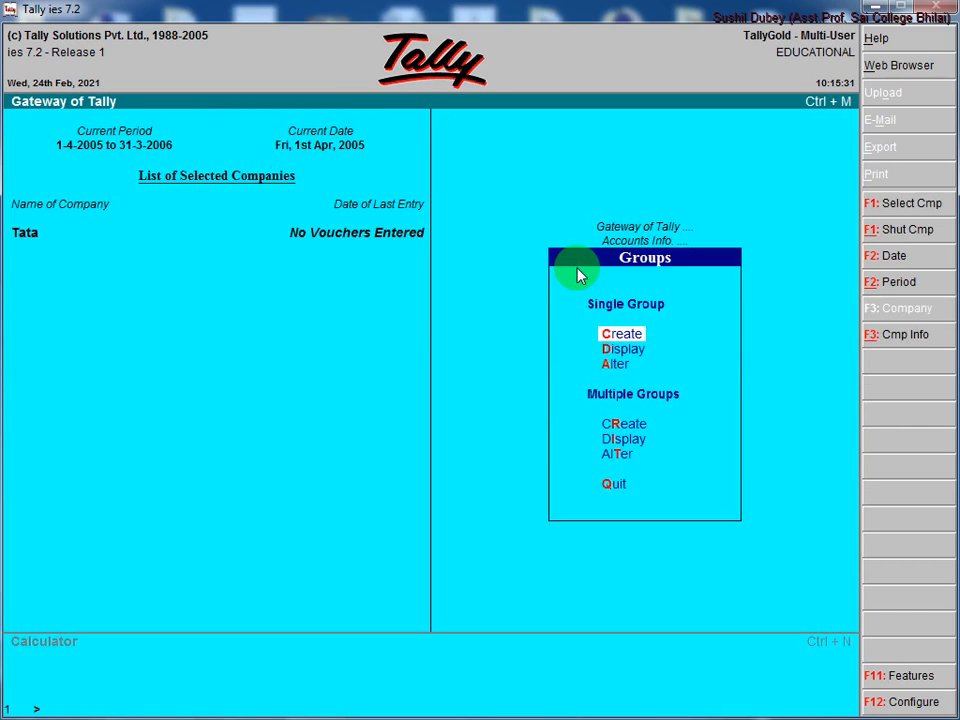
{"action": "key", "text": "Return"}
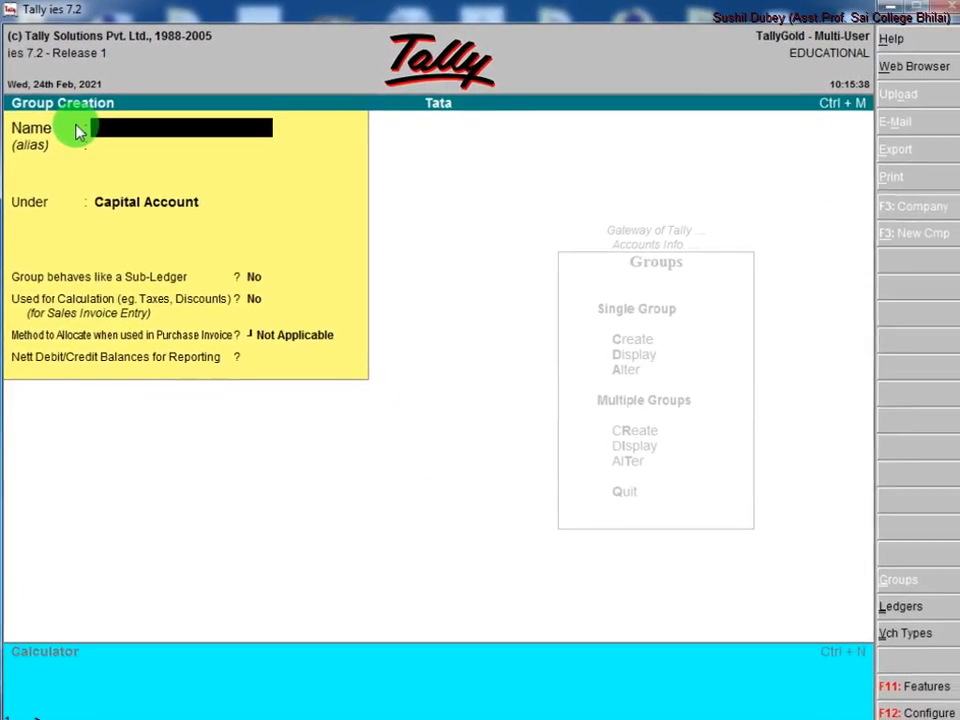
{"action": "key", "text": "Escape"}
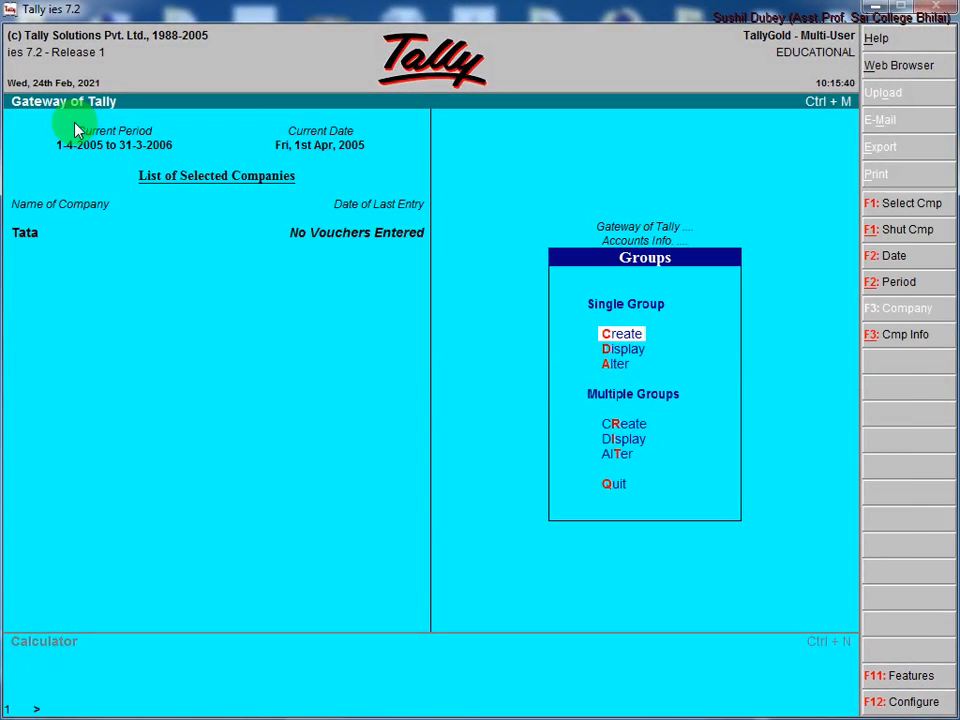
View the single group Bank OD A/c in its alteration form, leave it without changes and return to the Gateway of Tally.
{"action": "key", "text": "Down"}
{"action": "key", "text": "Down"}
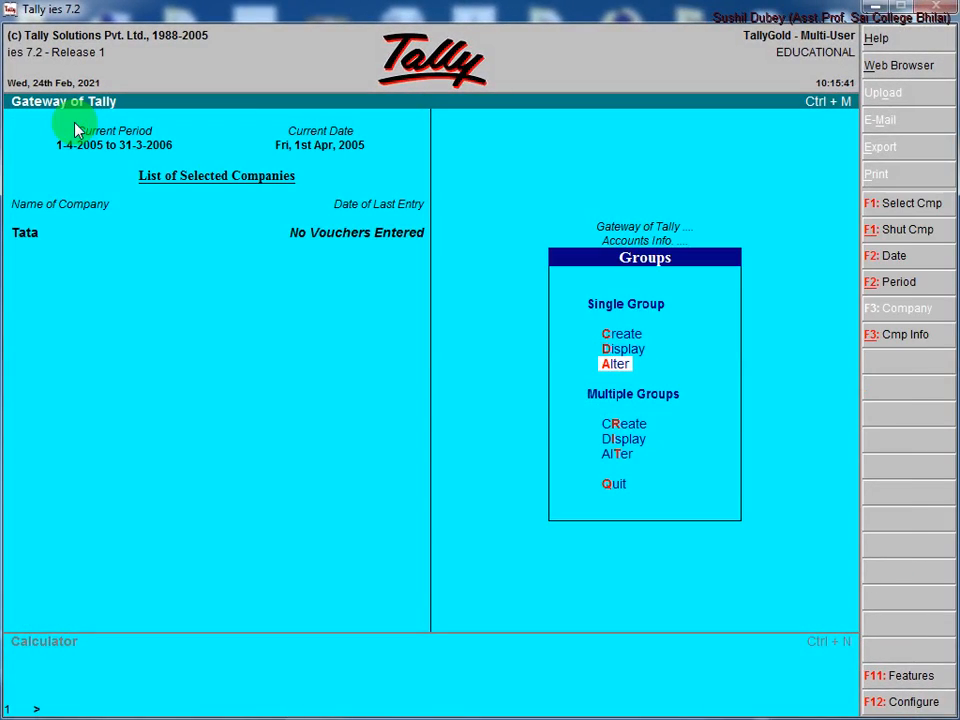
{"action": "key", "text": "Return"}
{"action": "key", "text": "Down"}
{"action": "key", "text": "Down"}
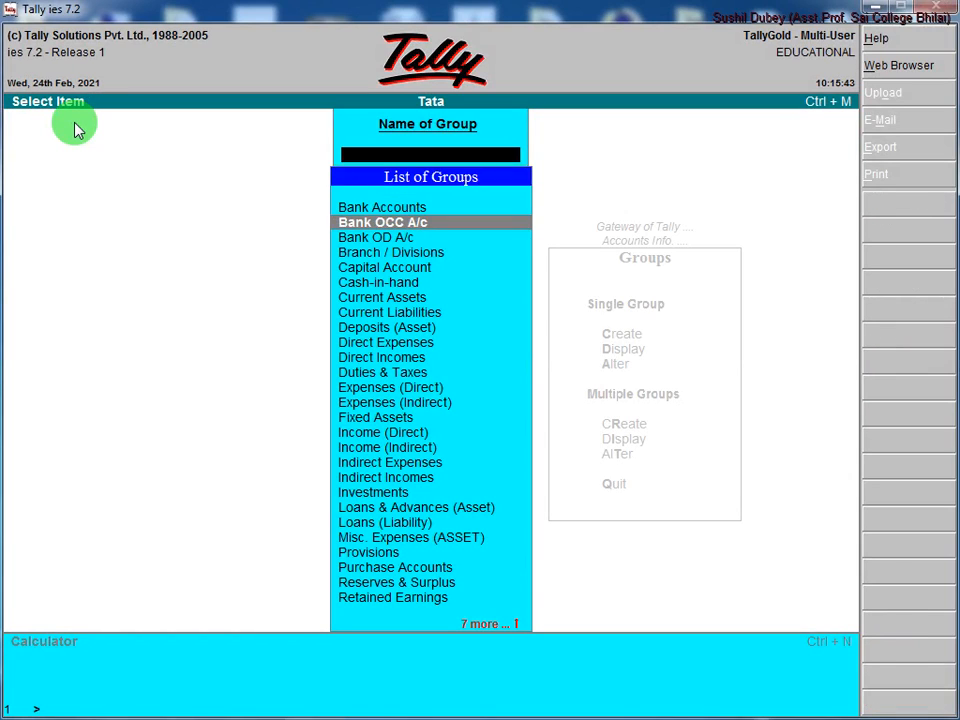
{"action": "key", "text": "Return"}
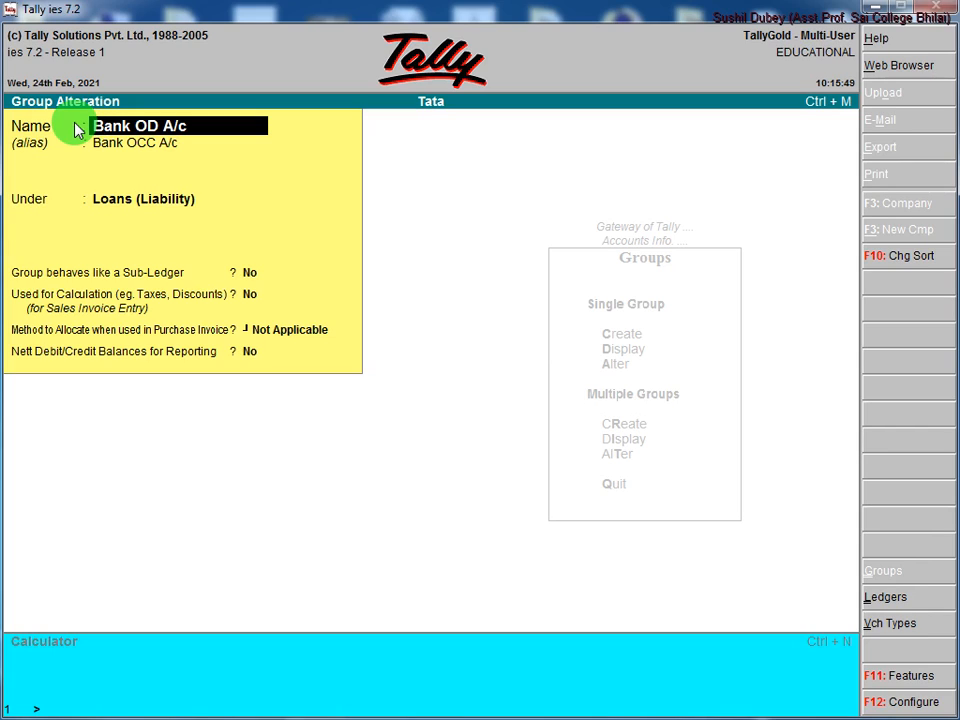
{"action": "key", "text": "Escape"}
{"action": "key", "text": "Return"}
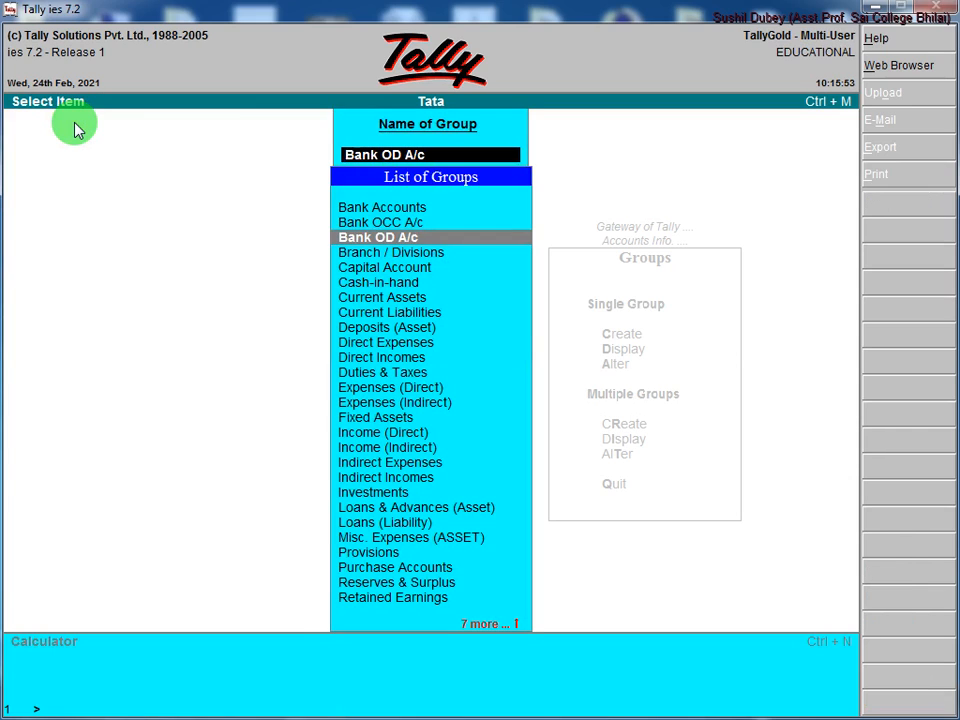
{"action": "key", "text": "Escape"}
{"action": "key", "text": "Escape"}
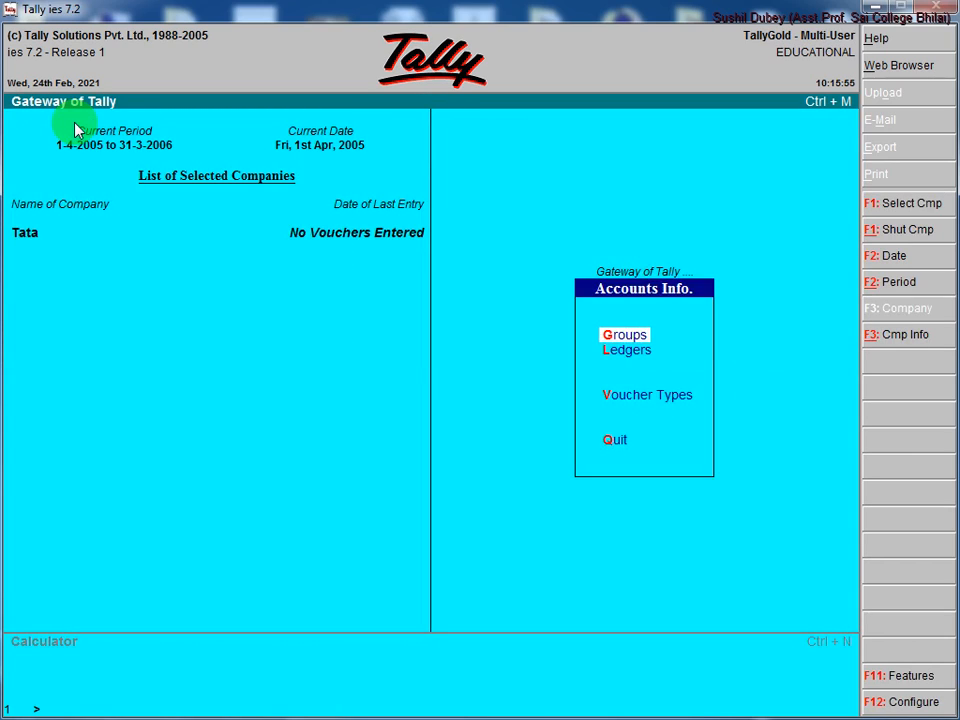
{"action": "key", "text": "Escape"}
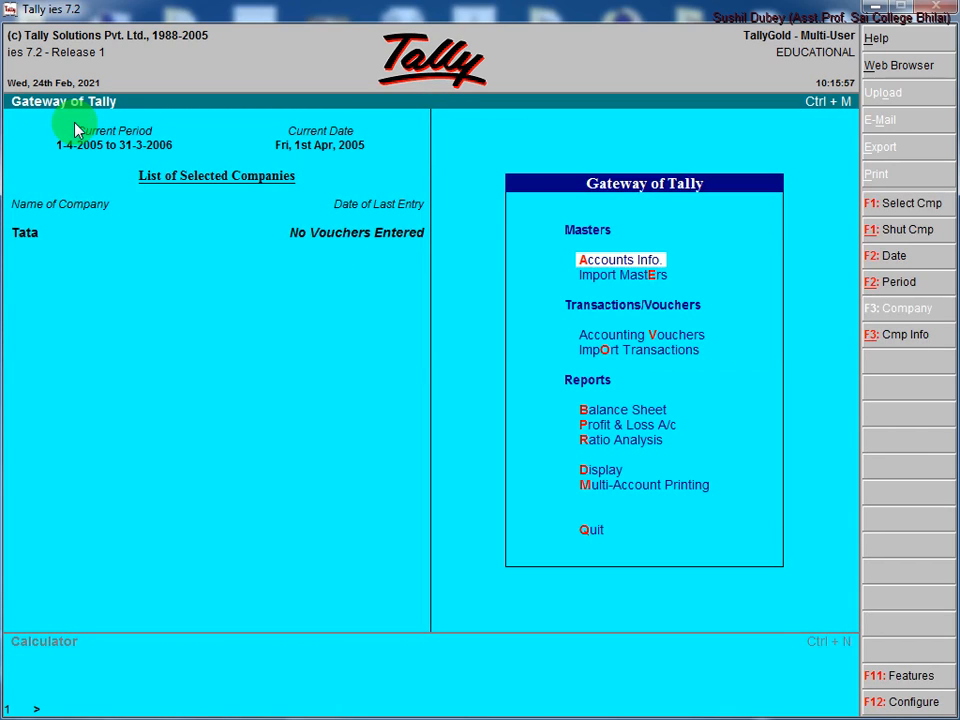